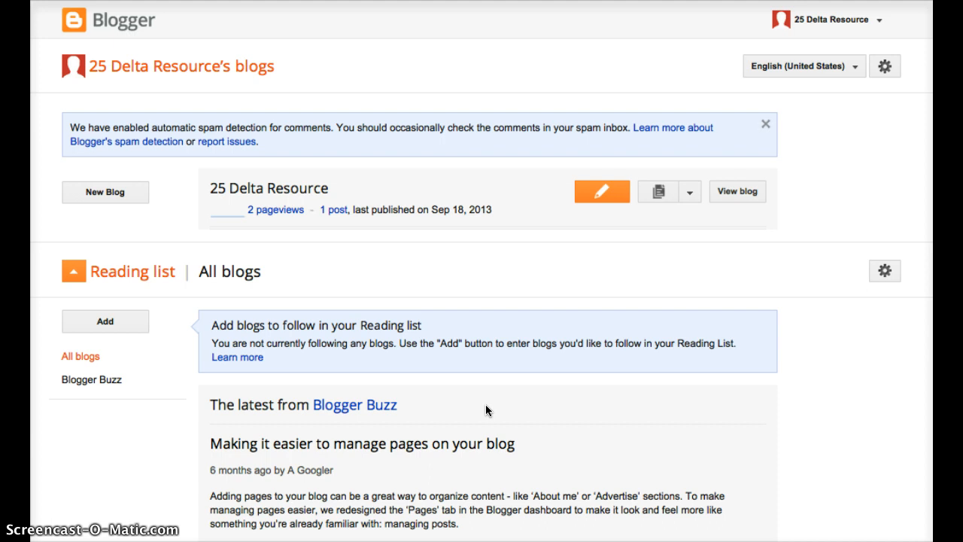
Begin a new blog titled with the owner's surname plus "Reveals", using the same words in lowercase without a space as its blogspot.com address
{"action": "left_click", "coordinate": [102, 192]}
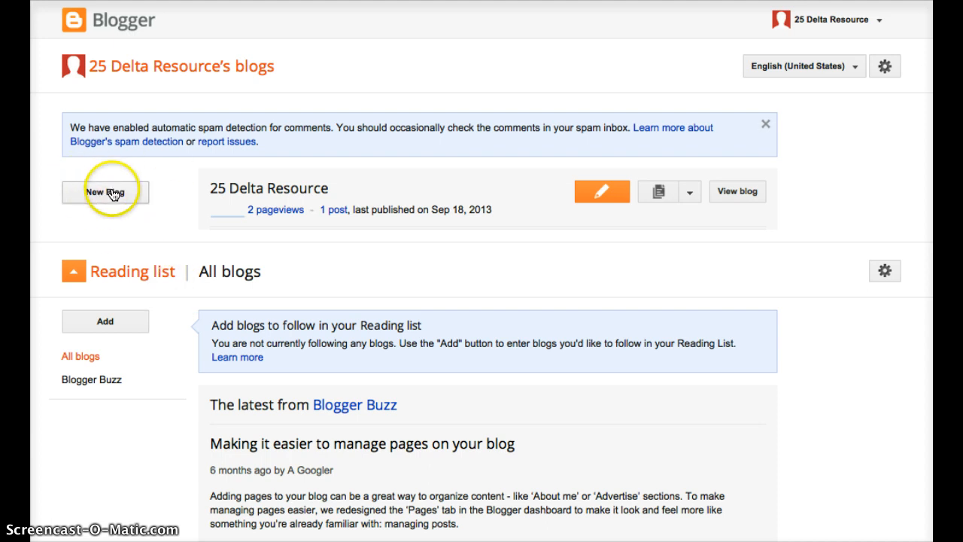
{"action": "left_click", "coordinate": [112, 193]}
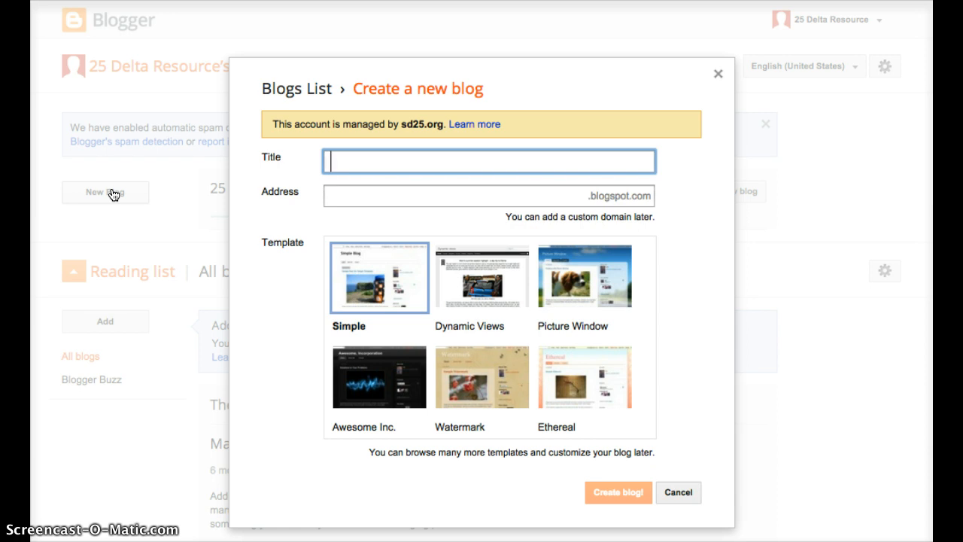
{"action": "type", "text": "Rehberger Reveals"}
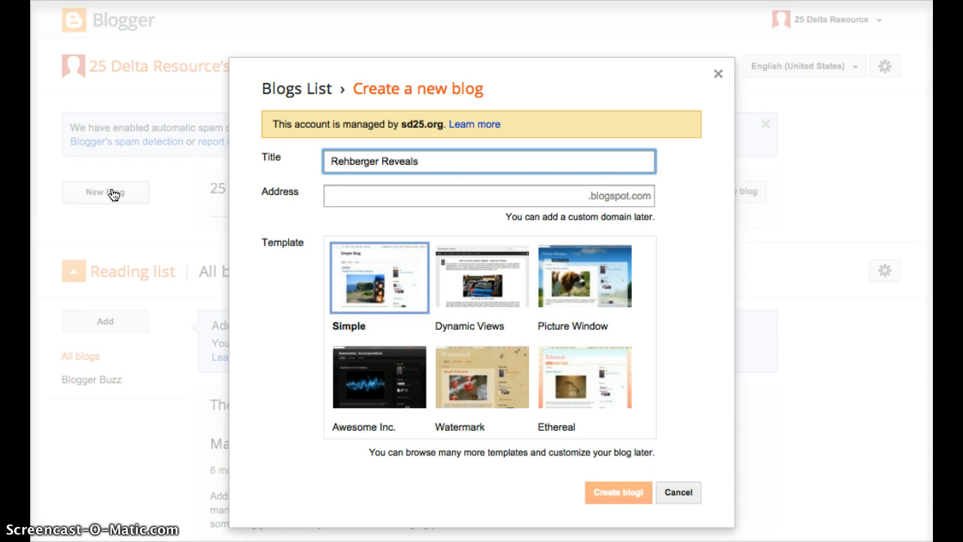
{"action": "left_click", "coordinate": [349, 198]}
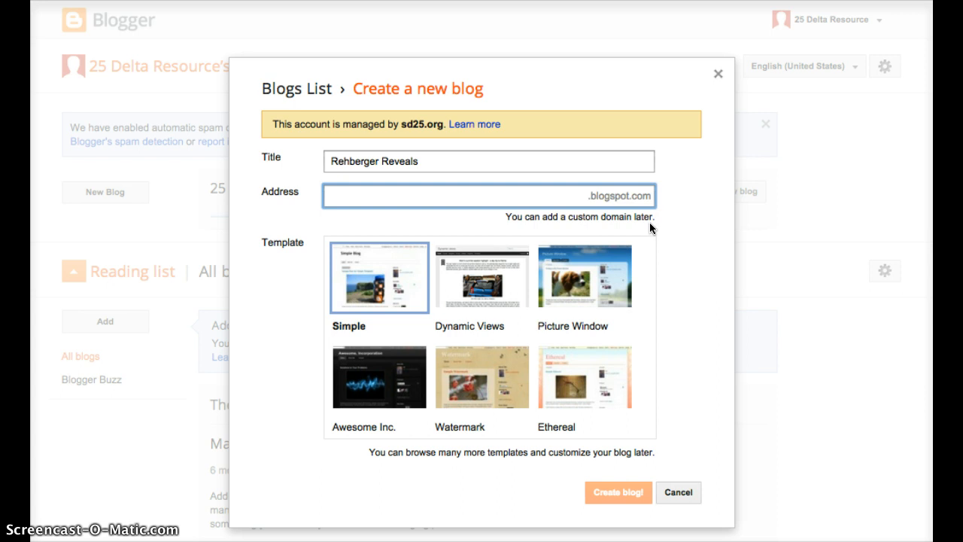
{"action": "type", "text": "rehb"}
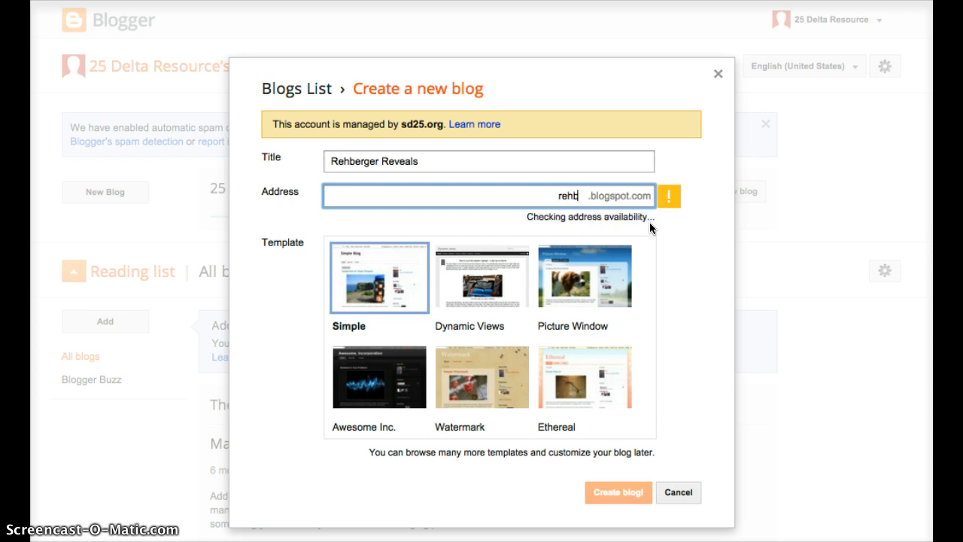
{"action": "type", "text": "ergerreveals"}
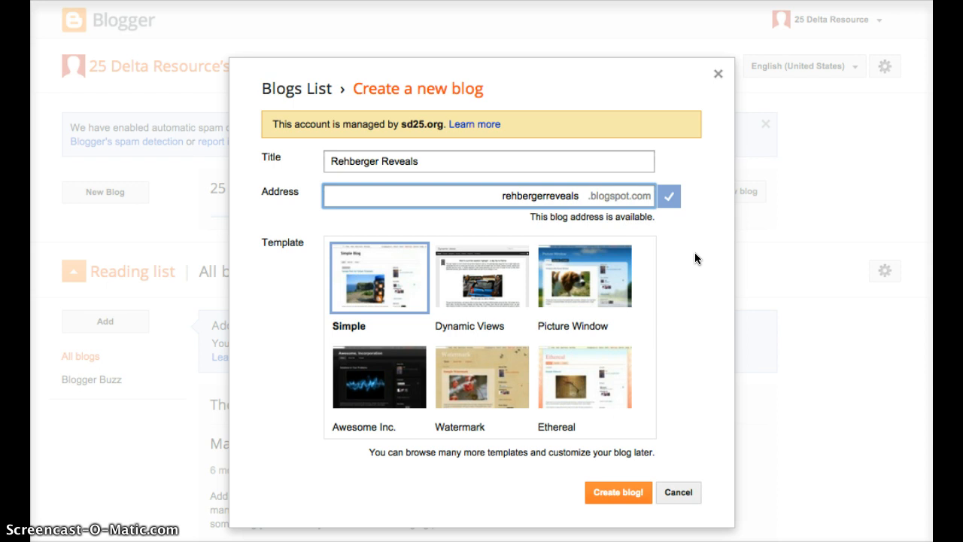
Keep the Simple template after looking through the available ones and create the blog
{"action": "scroll", "coordinate": [454, 325], "scroll_direction": "down", "scroll_amount": 4}
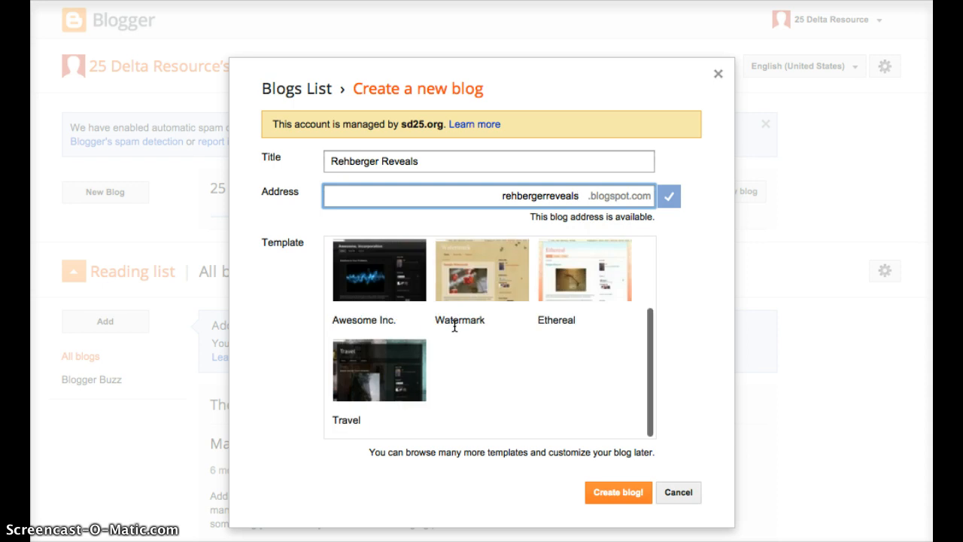
{"action": "scroll", "coordinate": [454, 325], "scroll_direction": "up", "scroll_amount": 4}
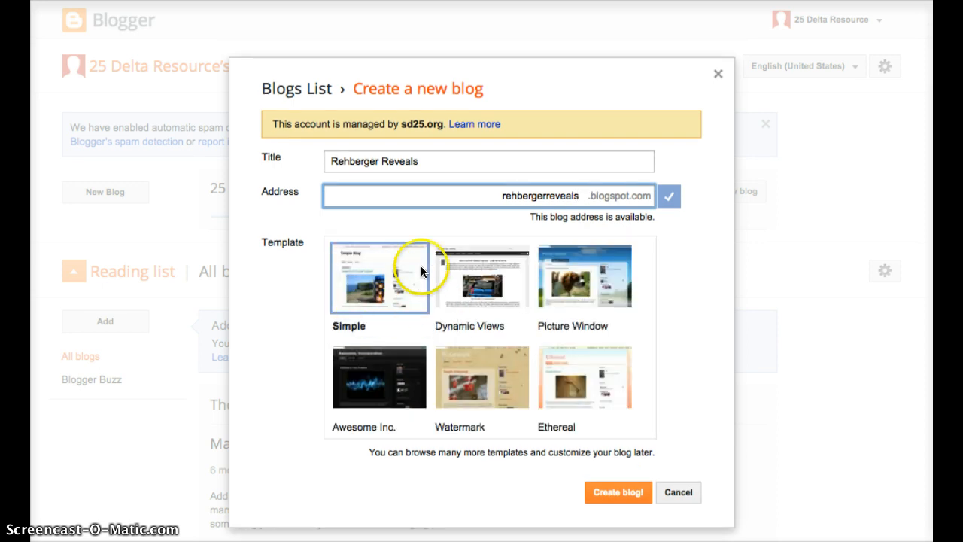
{"action": "left_click", "coordinate": [619, 494]}
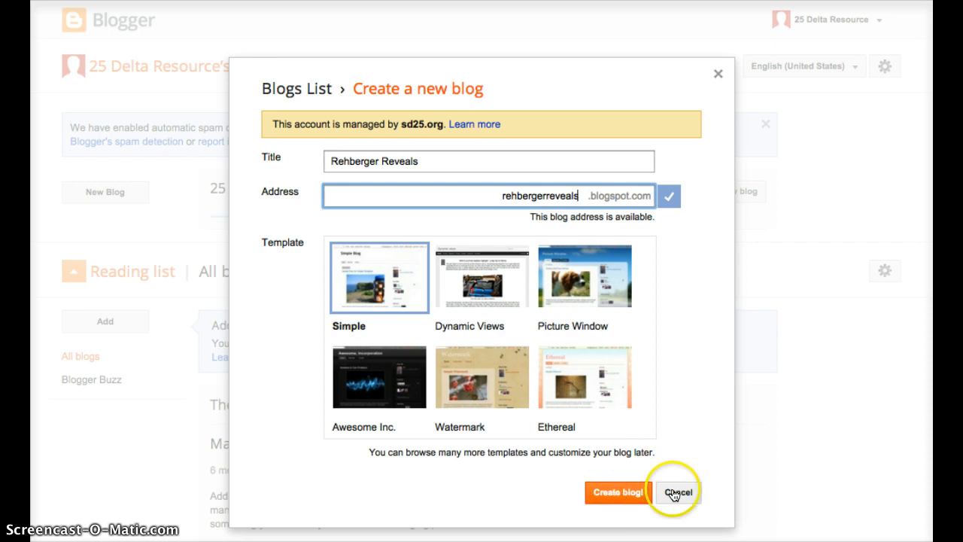
{"action": "left_click", "coordinate": [603, 499]}
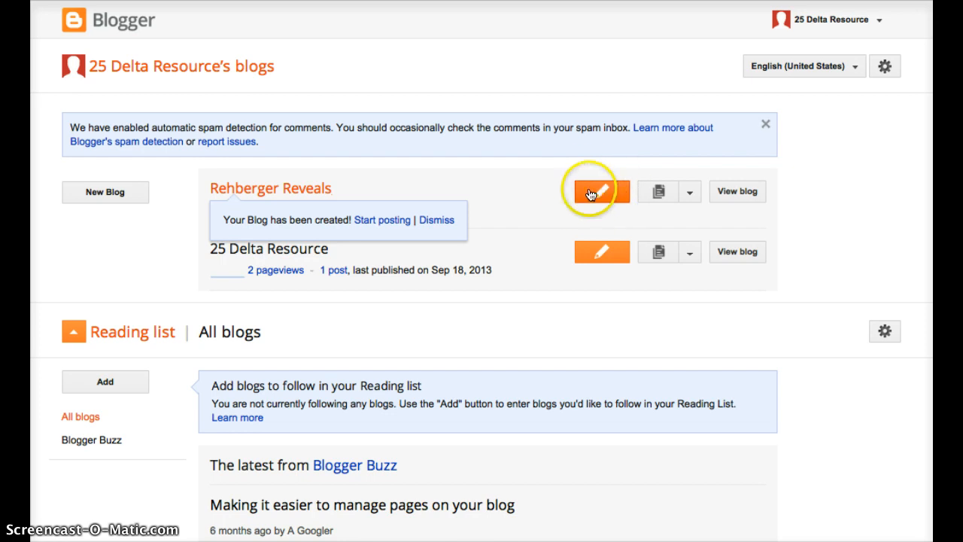
Start a new post in the newly created blog, ready for entering its title
{"action": "left_click", "coordinate": [691, 194]}
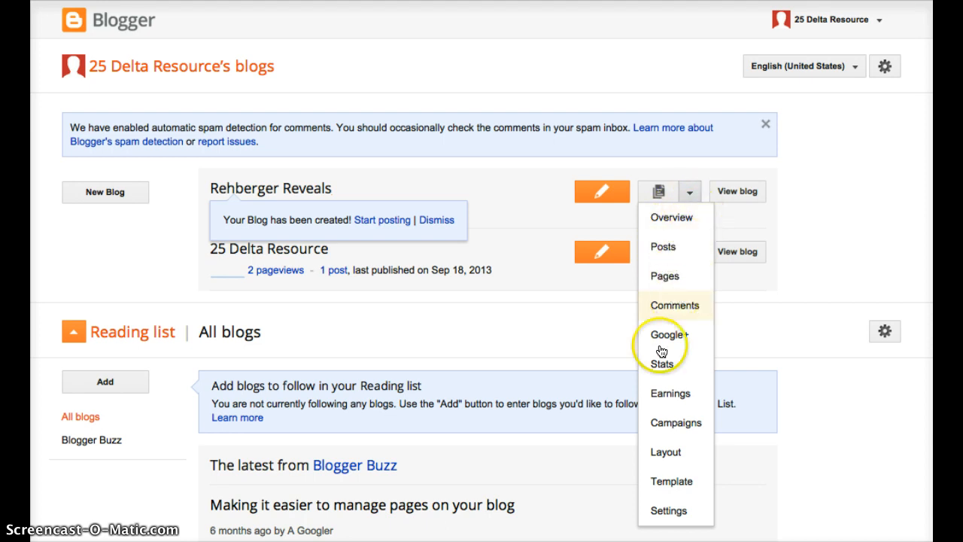
{"action": "left_click", "coordinate": [595, 193]}
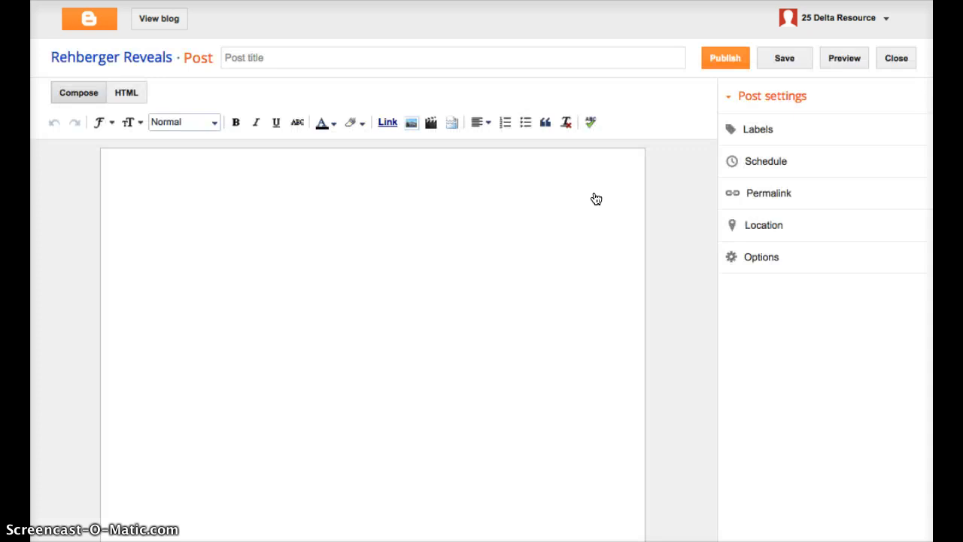
{"action": "left_click", "coordinate": [250, 61]}
{"action": "type", "text": "M"}
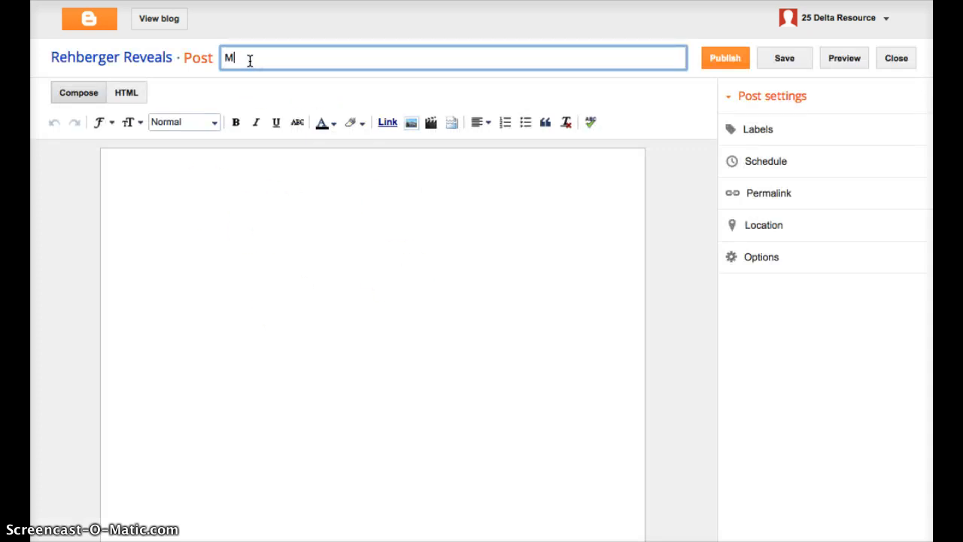
{"action": "type", "text": "y first bl"}
{"action": "key", "text": "BackSpace"}
{"action": "key", "text": "BackSpace"}
{"action": "key", "text": "BackSpace"}
{"action": "key", "text": "BackSpace"}
{"action": "key", "text": "BackSpace"}
{"action": "key", "text": "BackSpace"}
{"action": "key", "text": "BackSpace"}
{"action": "key", "text": "BackSpace"}
{"action": "key", "text": "BackSpace"}
{"action": "key", "text": "BackSpace"}
{"action": "key", "text": "BackSpace"}
Title the post "Welcome to" plus the blog name and an exclamation mark, and write "This is my first post ever under this name." in the body
{"action": "type", "text": "Welcome to Rehberger Reveals!"}
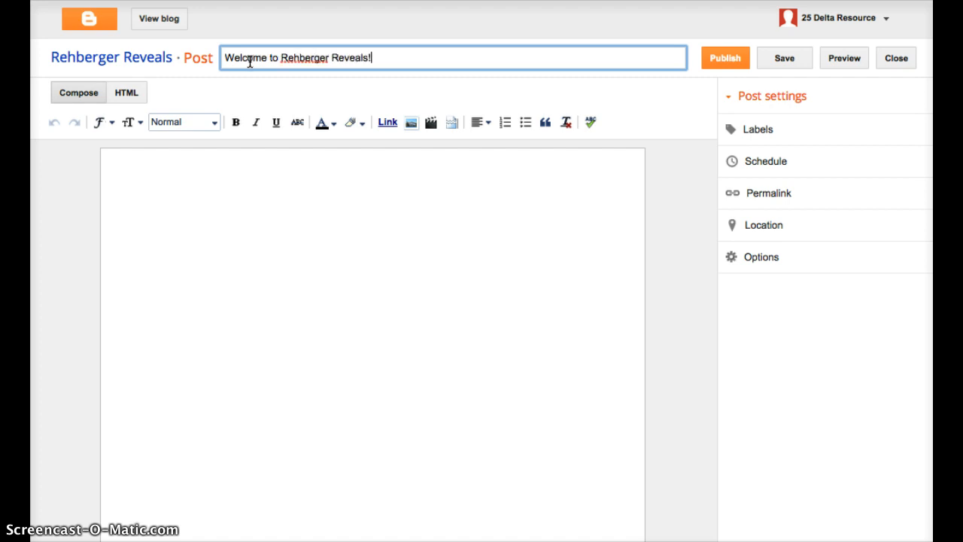
{"action": "left_click", "coordinate": [224, 192]}
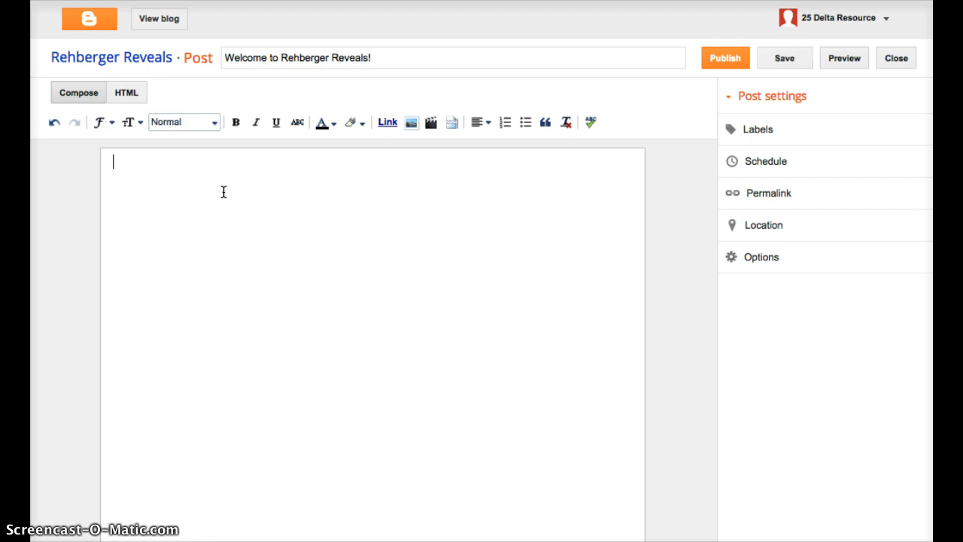
{"action": "type", "text": "This is my frist p"}
{"action": "key", "text": "BackSpace"}
{"action": "key", "text": "BackSpace"}
{"action": "key", "text": "BackSpace"}
{"action": "key", "text": "BackSpace"}
{"action": "key", "text": "BackSpace"}
{"action": "key", "text": "BackSpace"}
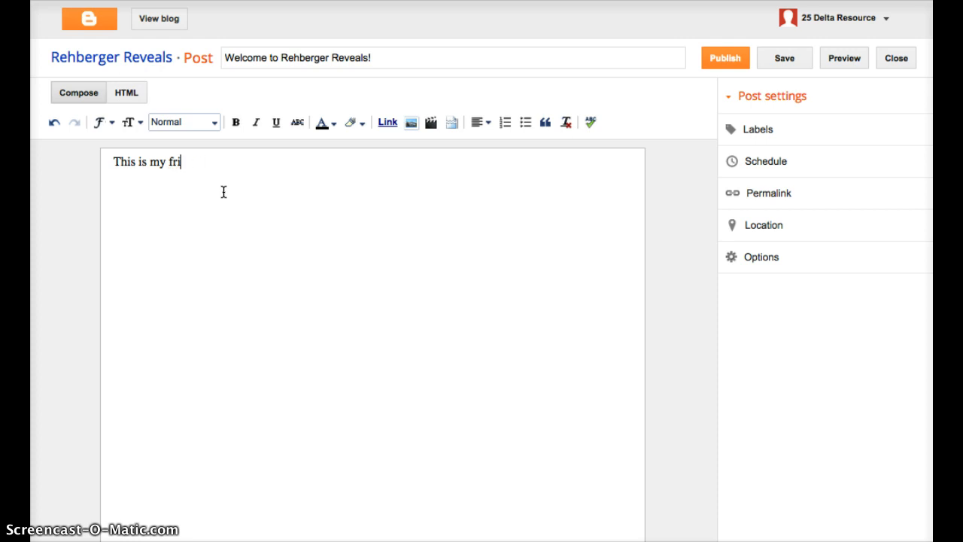
{"action": "type", "text": "jirs"}
{"action": "key", "text": "BackSpace"}
{"action": "key", "text": "BackSpace"}
{"action": "key", "text": "BackSpace"}
{"action": "key", "text": "BackSpace"}
{"action": "type", "text": "irst poste"}
{"action": "key", "text": "BackSpace"}
{"action": "key", "text": "BackSpace"}
{"action": "type", "text": "ever under th"}
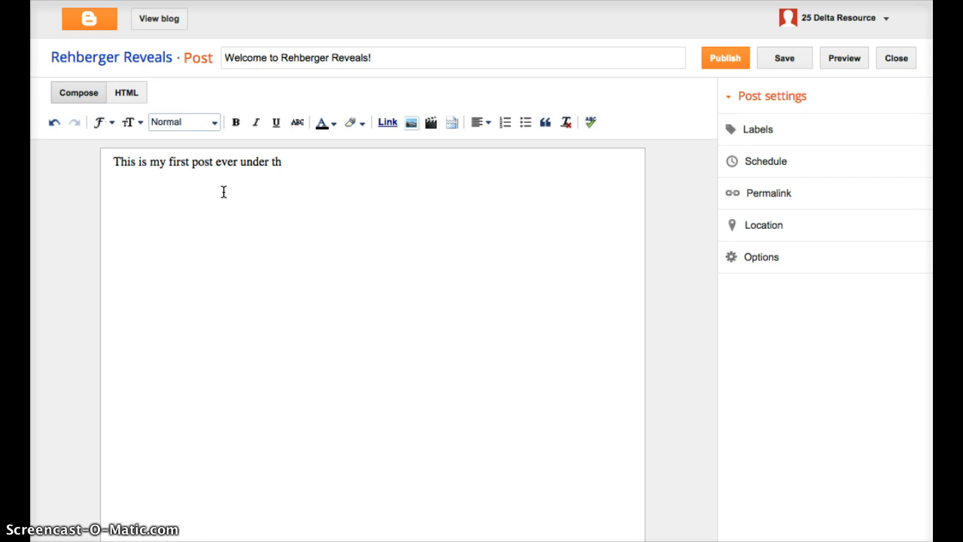
{"action": "type", "text": "is name."}
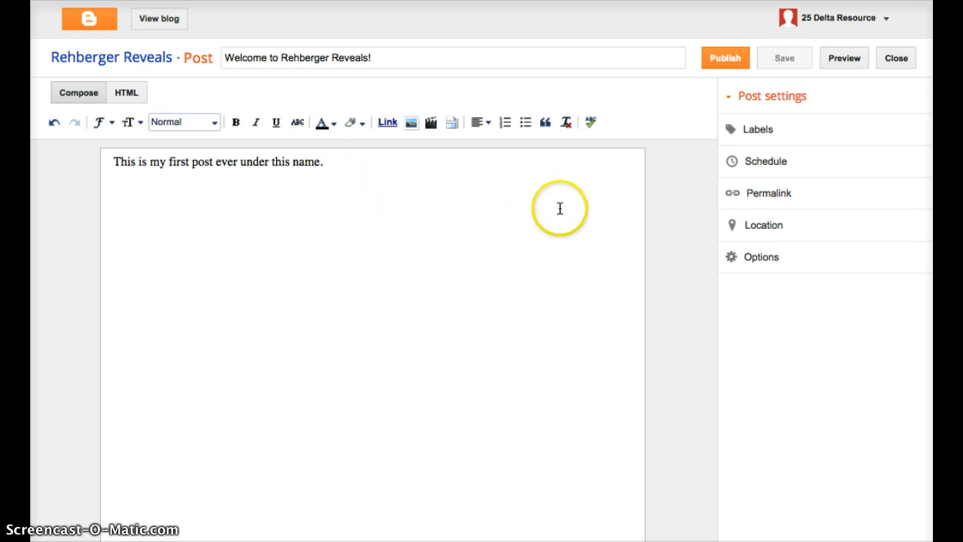
Add the labels genius hour, welcome and introduction to the post
{"action": "left_click", "coordinate": [776, 129]}
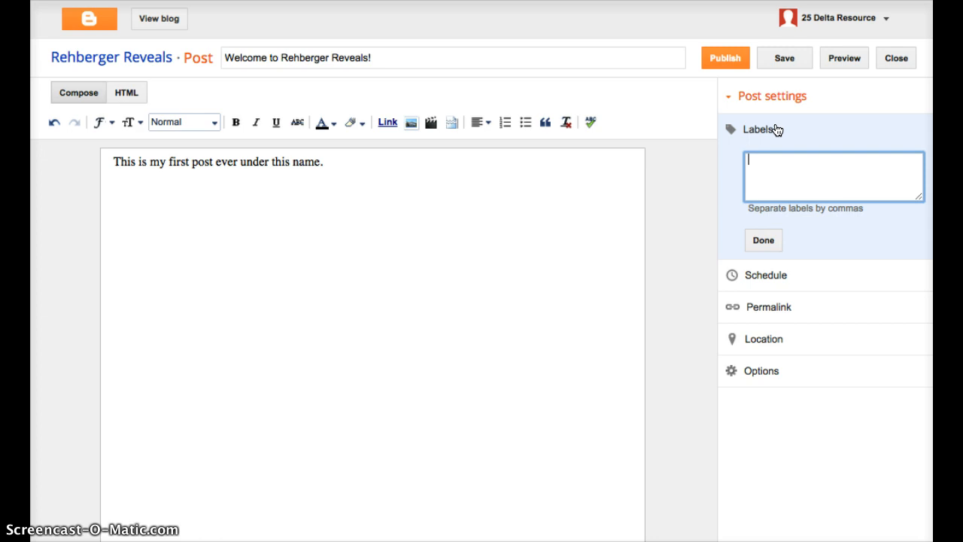
{"action": "type", "text": "genius hour, w"}
{"action": "type", "text": "elcom"}
{"action": "type", "text": "e, introduction,"}
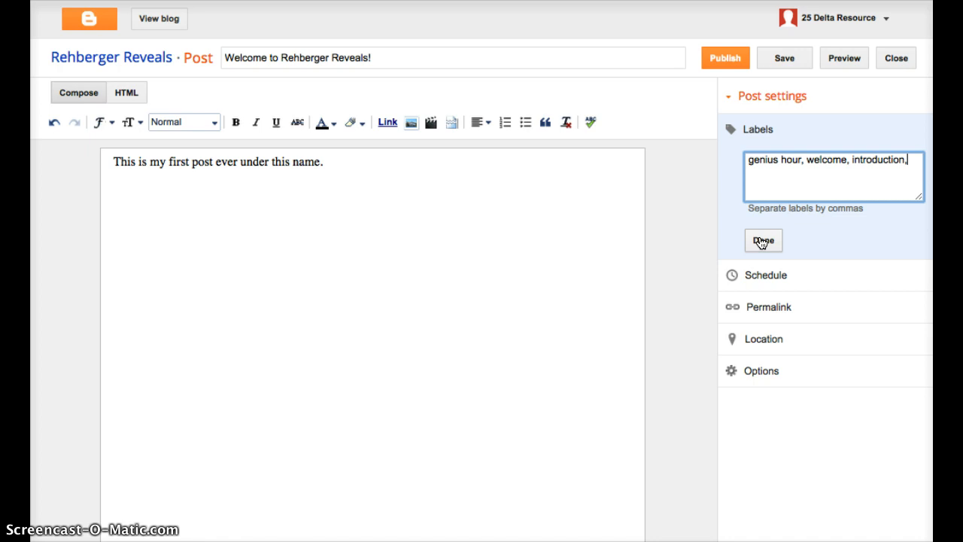
{"action": "left_click", "coordinate": [762, 241]}
Add to the body "I'd love for you to keep reading my blog, so I will write very interesting information." and start "At the end of each"
{"action": "left_click", "coordinate": [453, 299]}
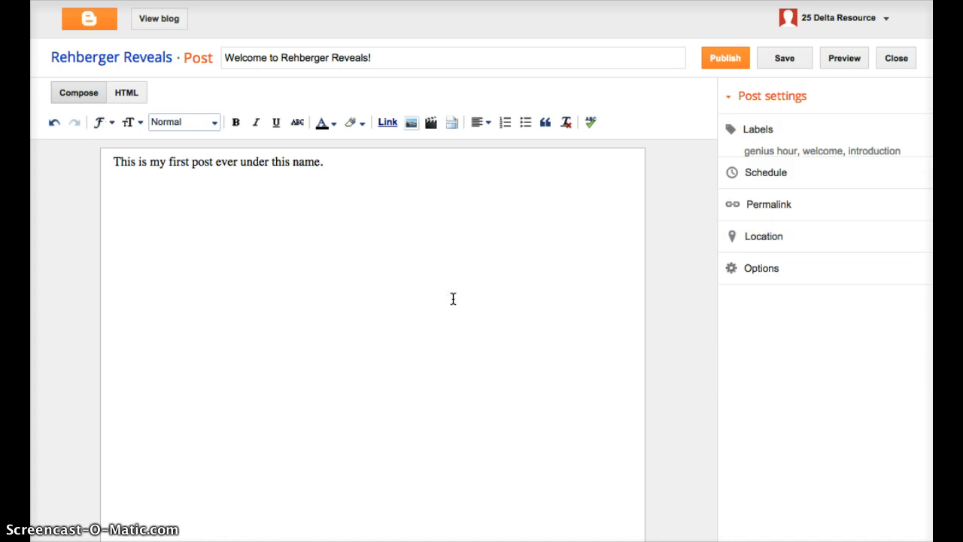
{"action": "type", "text": "I'd love for you t"}
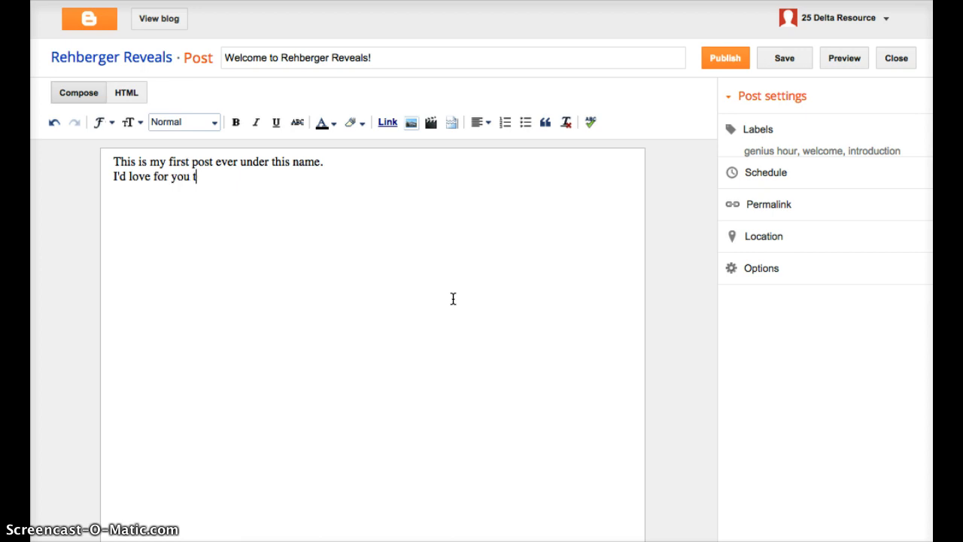
{"action": "type", "text": "o keep reading my blog"}
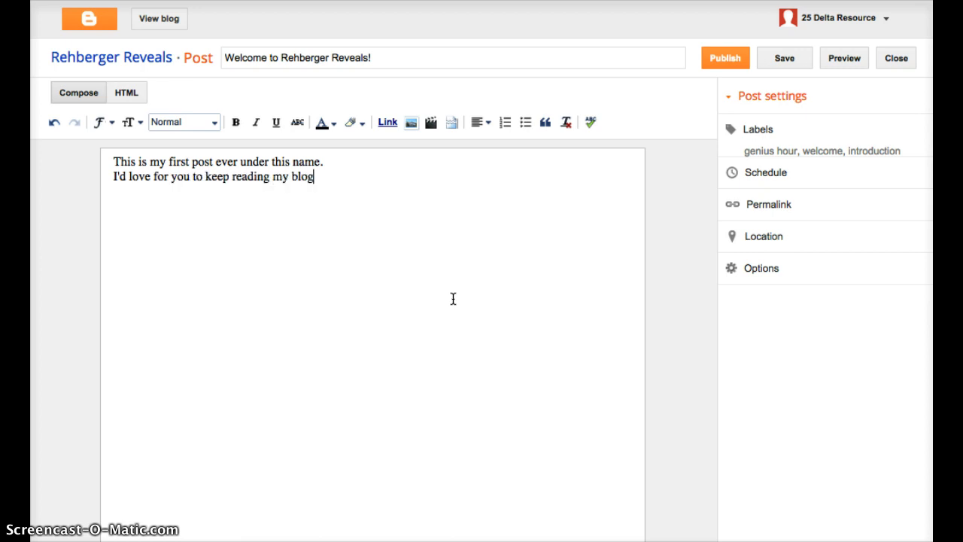
{"action": "type", "text": ", so I will write"}
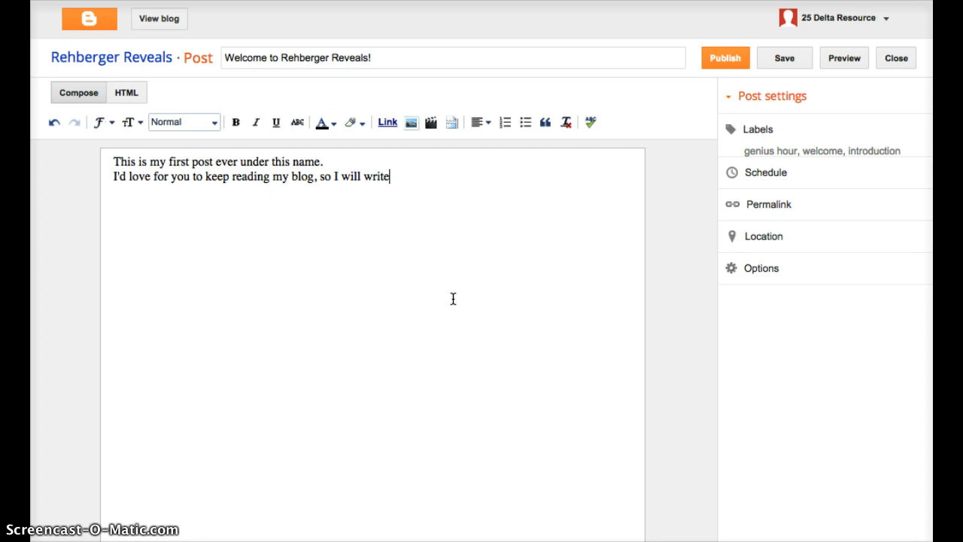
{"action": "type", "text": " very interesting infor"}
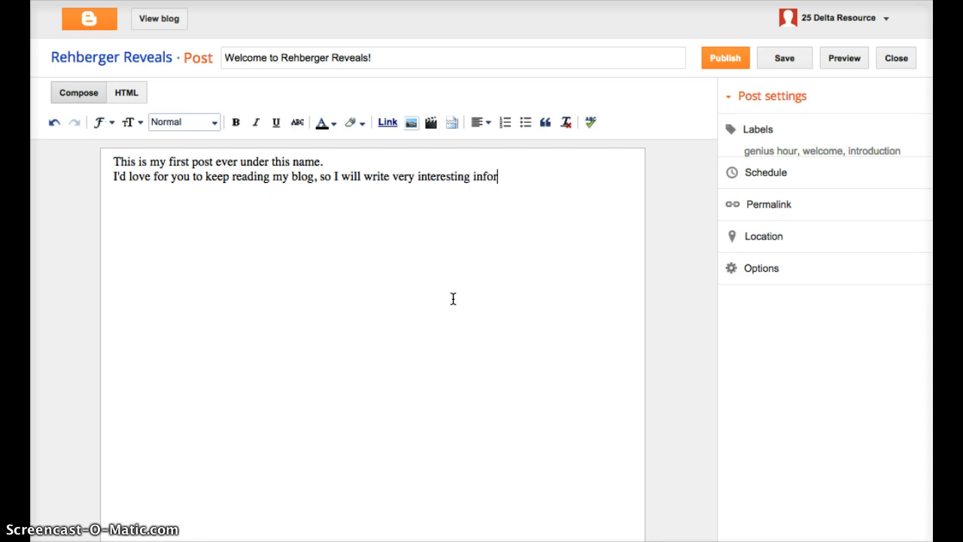
{"action": "type", "text": "mationAt the end of each"}
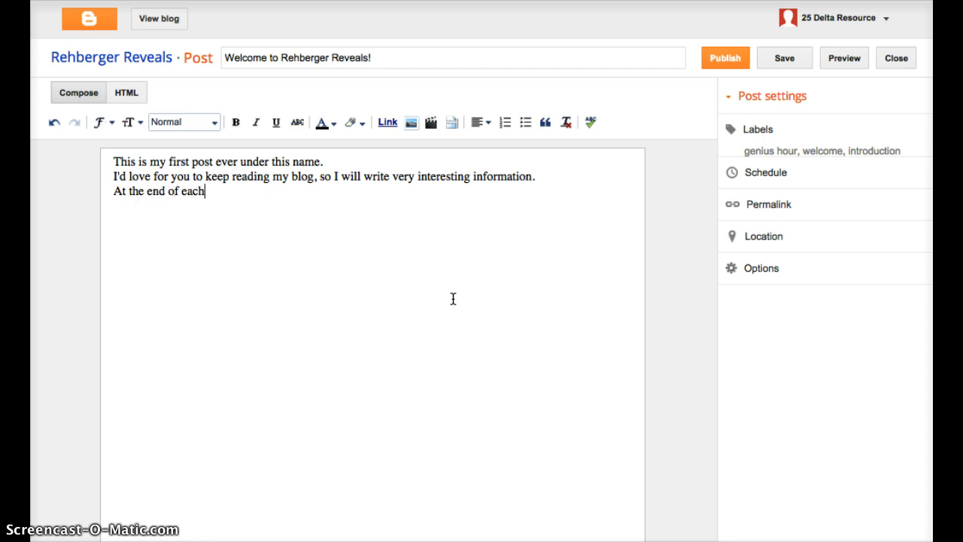
Complete the last line with "blog post, I may ask a question. This will encourage others to post a comment and continue the discussion."
{"action": "type", "text": " blog post, I ma"}
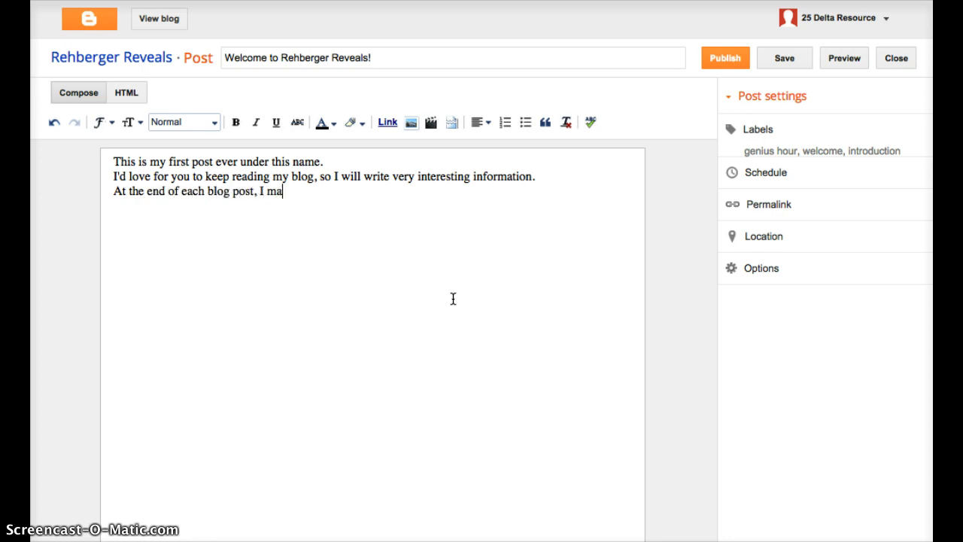
{"action": "type", "text": "y ask a quesiton"}
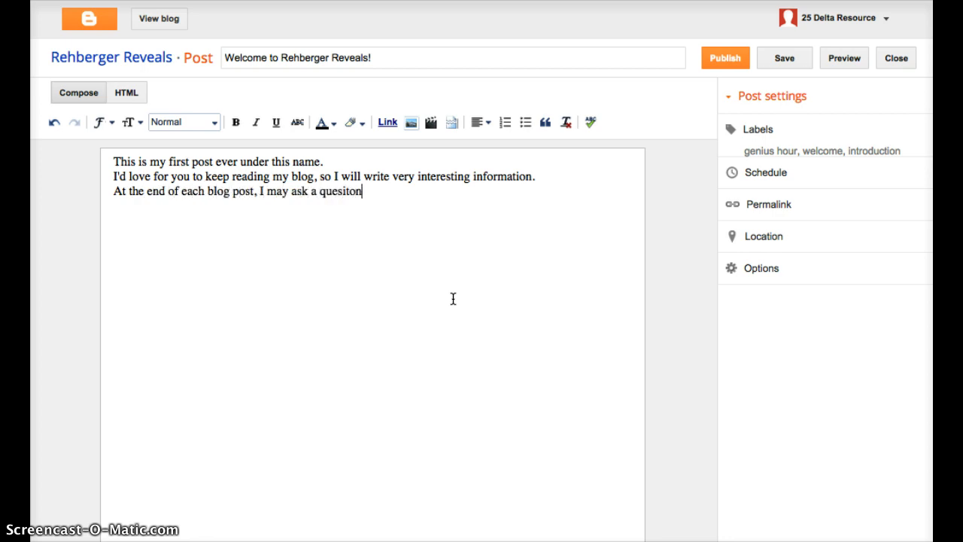
{"action": "type", "text": "ion. This will inspire"}
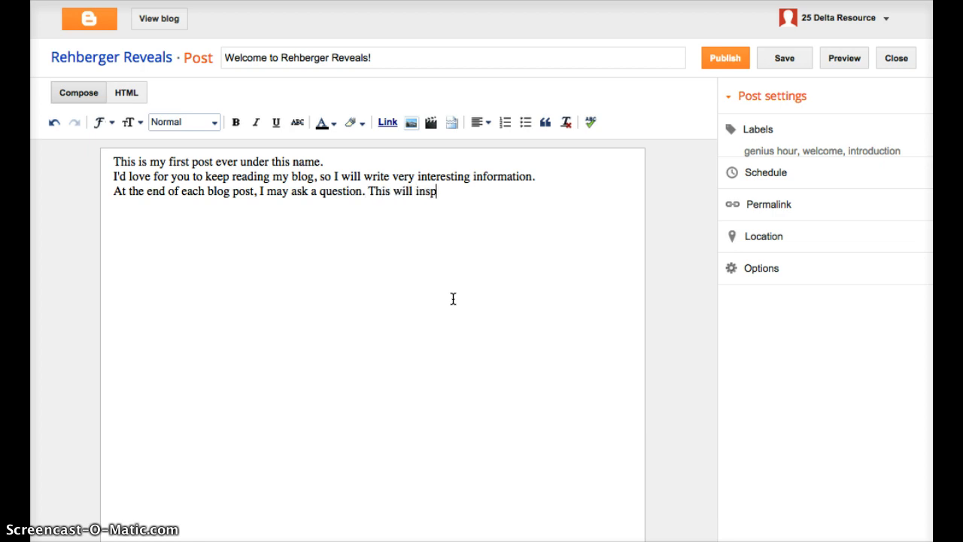
{"action": "key", "text": "BackSpace"}
{"action": "key", "text": "BackSpace"}
{"action": "key", "text": "BackSpace"}
{"action": "key", "text": "BackSpace"}
{"action": "key", "text": "BackSpace"}
{"action": "type", "text": "courag"}
{"action": "key", "text": "BackSpace"}
{"action": "type", "text": "age othere"}
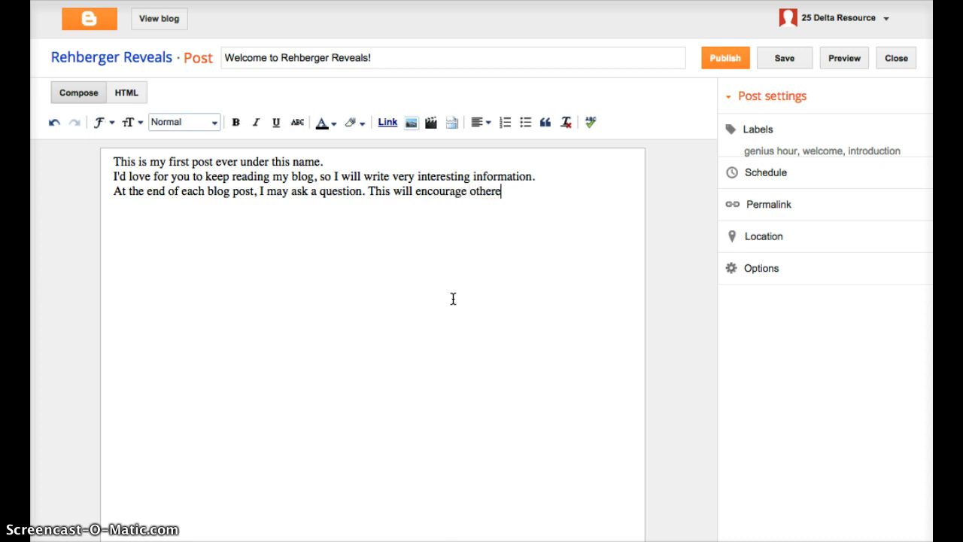
{"action": "key", "text": "BackSpace"}
{"action": "type", "text": "s to post a comment and con"}
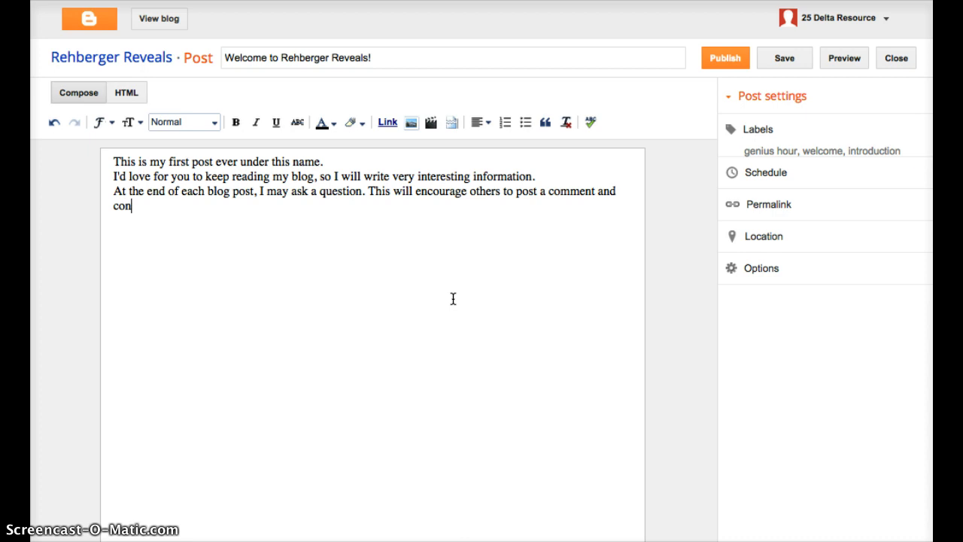
{"action": "type", "text": "tinue the discus"}
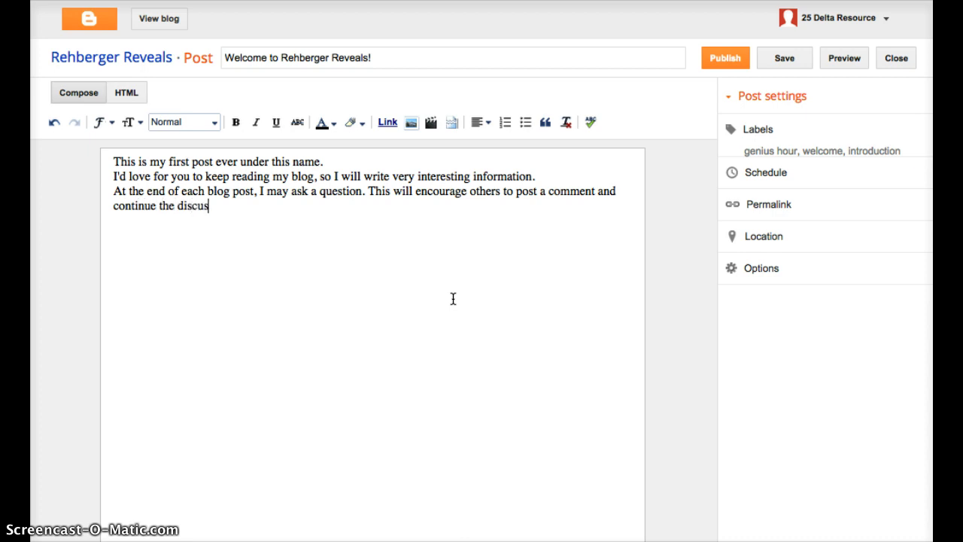
{"action": "type", "text": "sion"}
Add a separate paragraph below reading "For Genius Hour this year, I will be......"
{"action": "type", "text": "For Genius "}
{"action": "type", "text": "Hour this year, "}
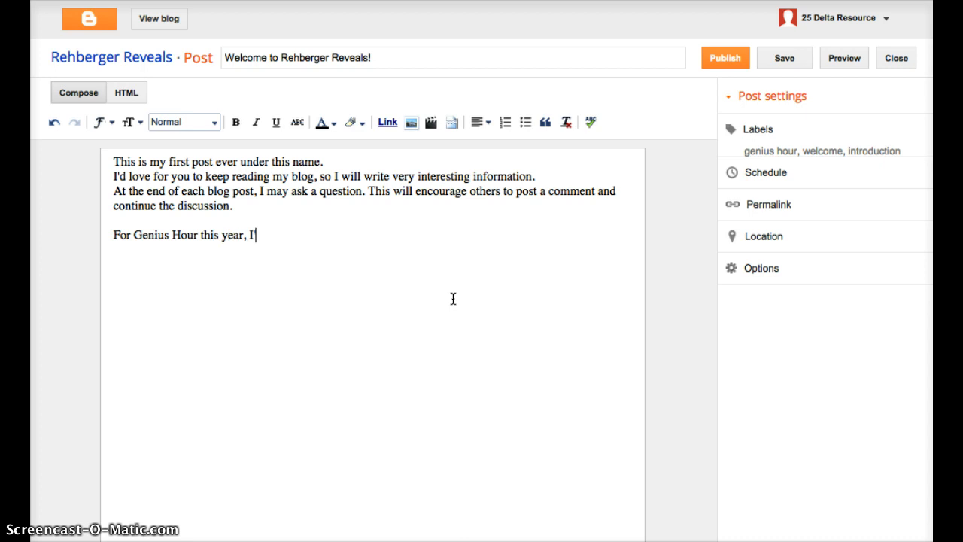
{"action": "type", "text": "I will be"}
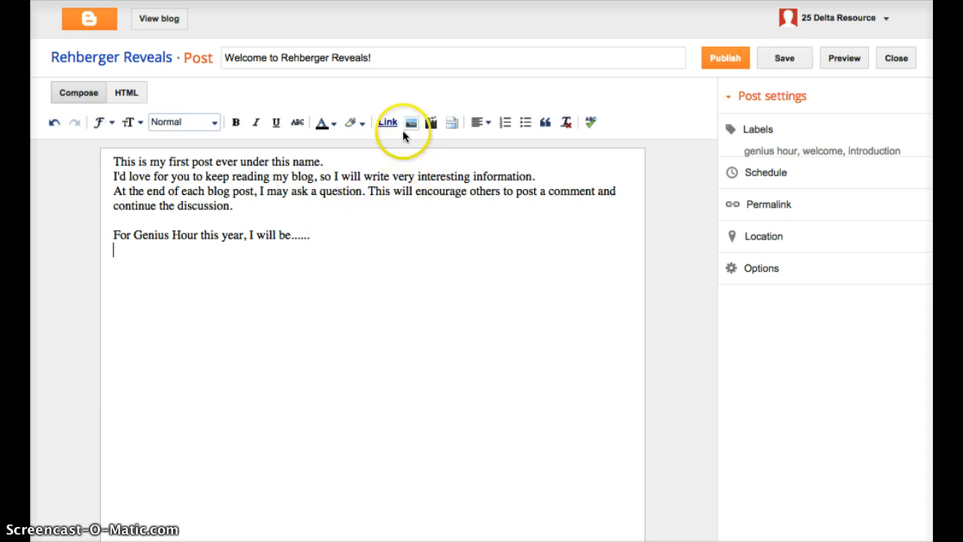
{"action": "left_click", "coordinate": [104, 123]}
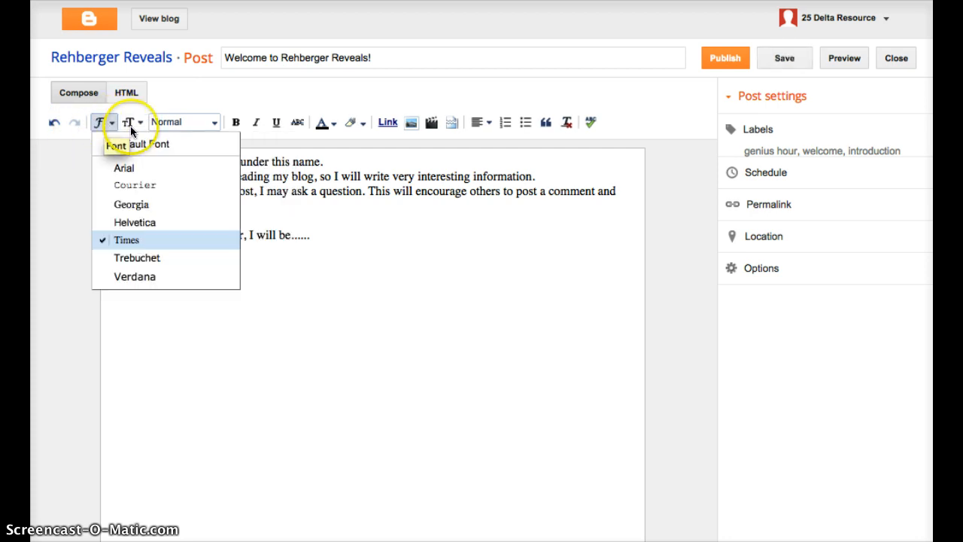
{"action": "left_click", "coordinate": [131, 125]}
{"action": "left_click", "coordinate": [211, 123]}
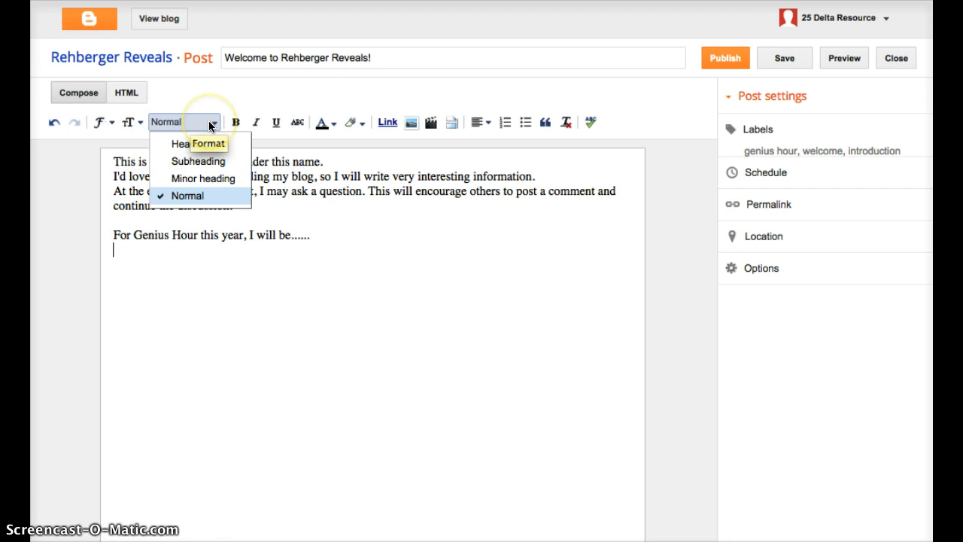
{"action": "left_click", "coordinate": [241, 120]}
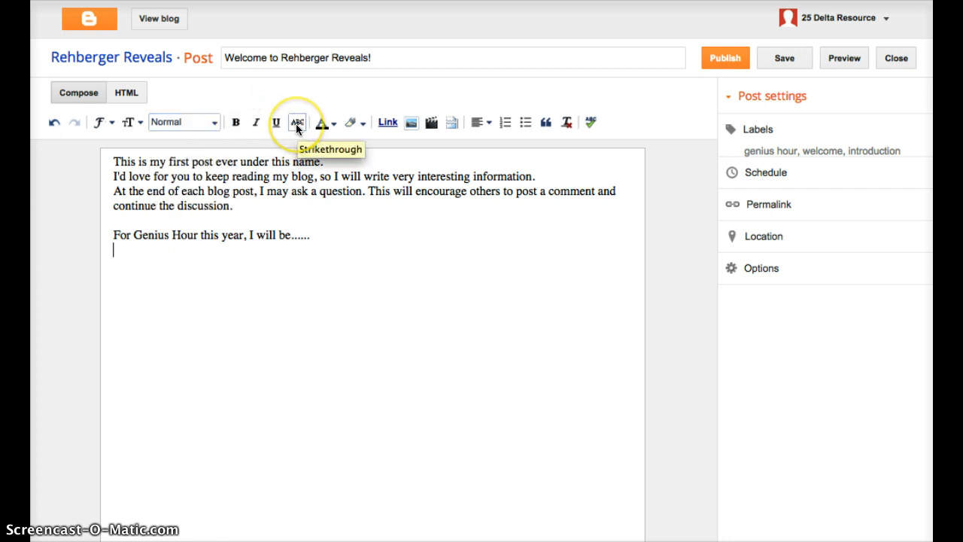
Insert the word "inspire" before "encourage" in the post body, formatted with red text and strikethrough
{"action": "left_click", "coordinate": [415, 191]}
{"action": "type", "text": "inspire"}
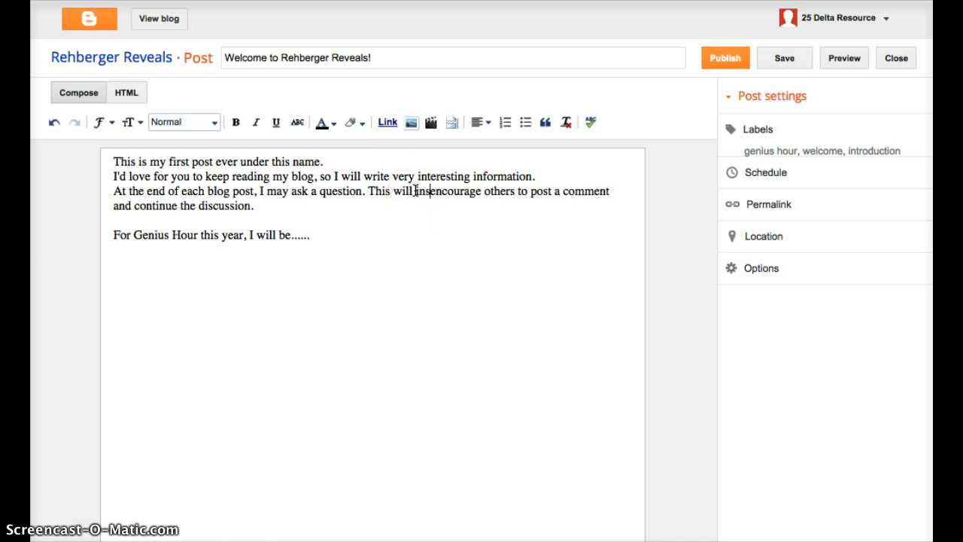
{"action": "left_click_drag", "start_coordinate": [415, 191], "coordinate": [450, 191]}
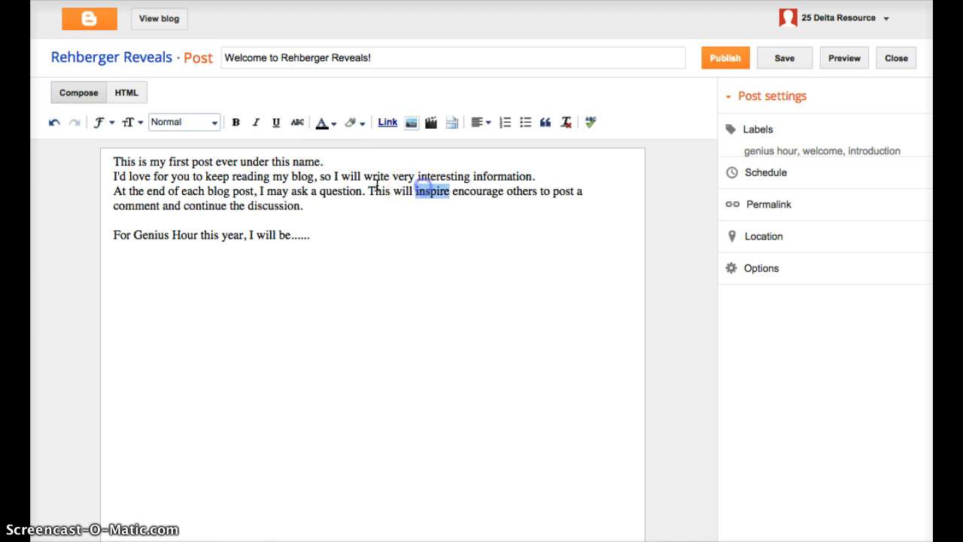
{"action": "left_click", "coordinate": [298, 122]}
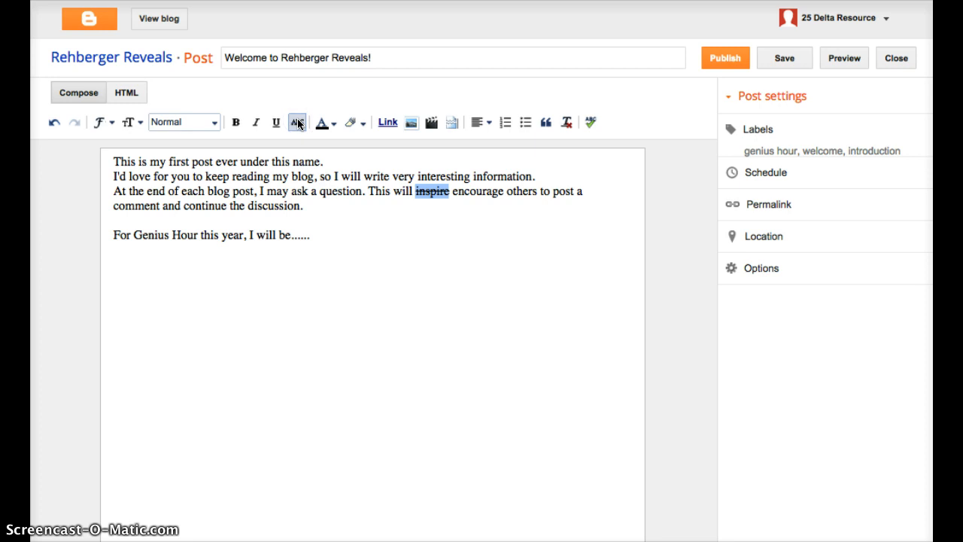
{"action": "left_click", "coordinate": [324, 123]}
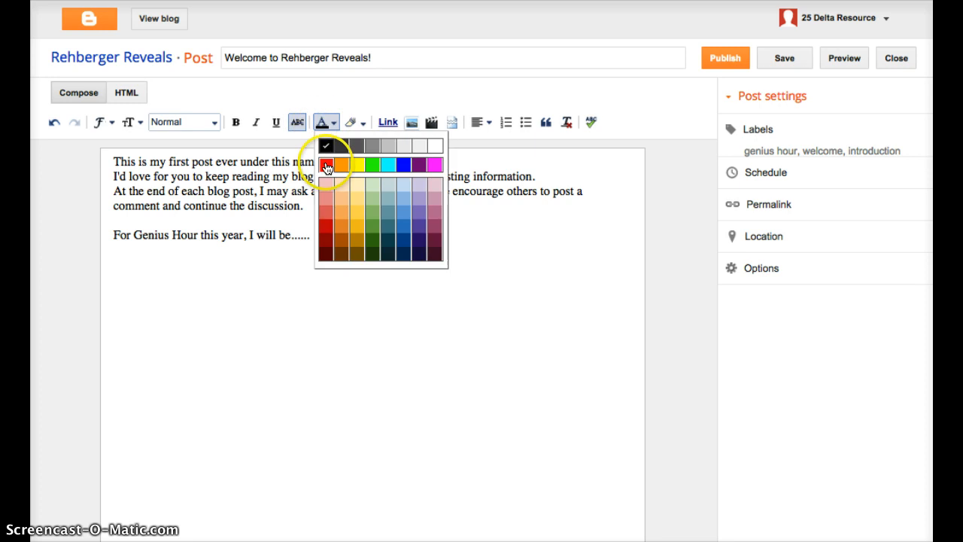
{"action": "left_click", "coordinate": [327, 164]}
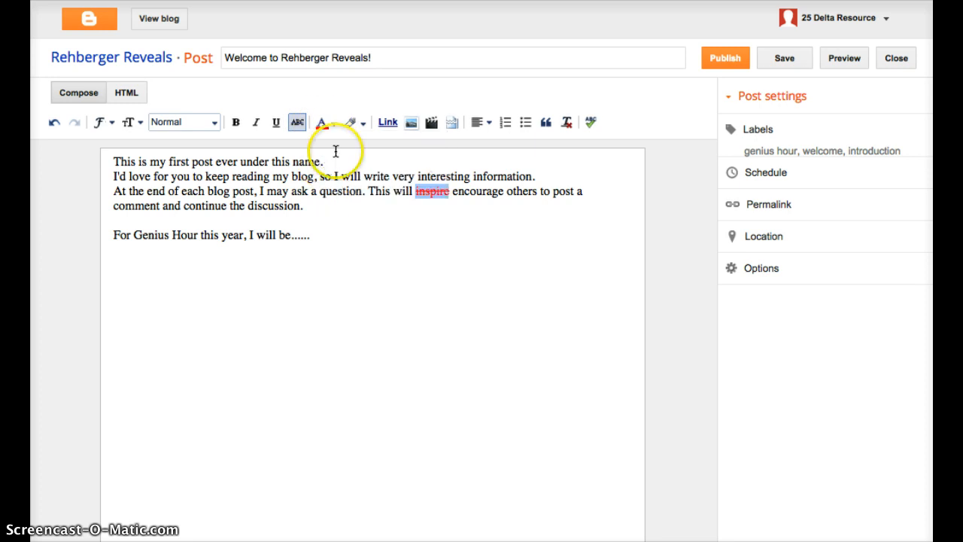
{"action": "left_click", "coordinate": [357, 123]}
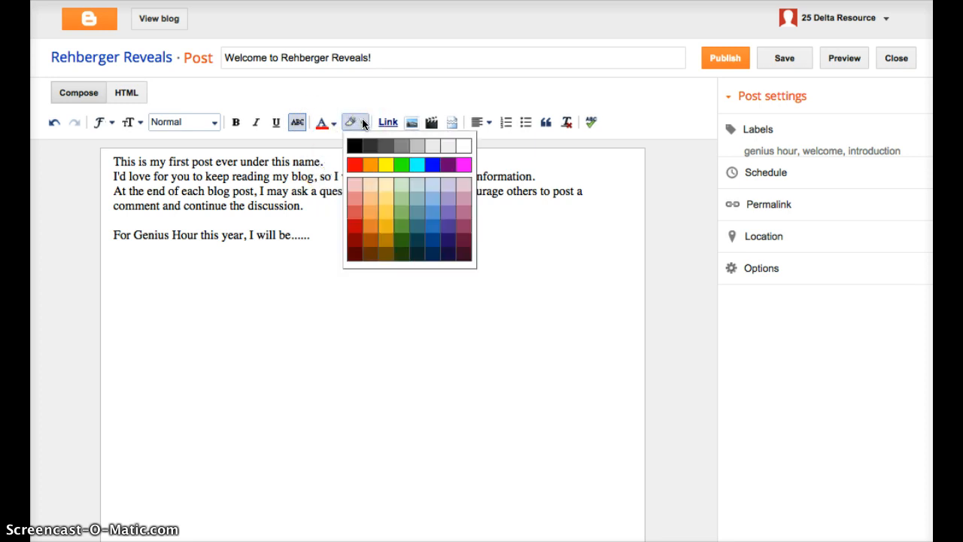
{"action": "left_click", "coordinate": [387, 119]}
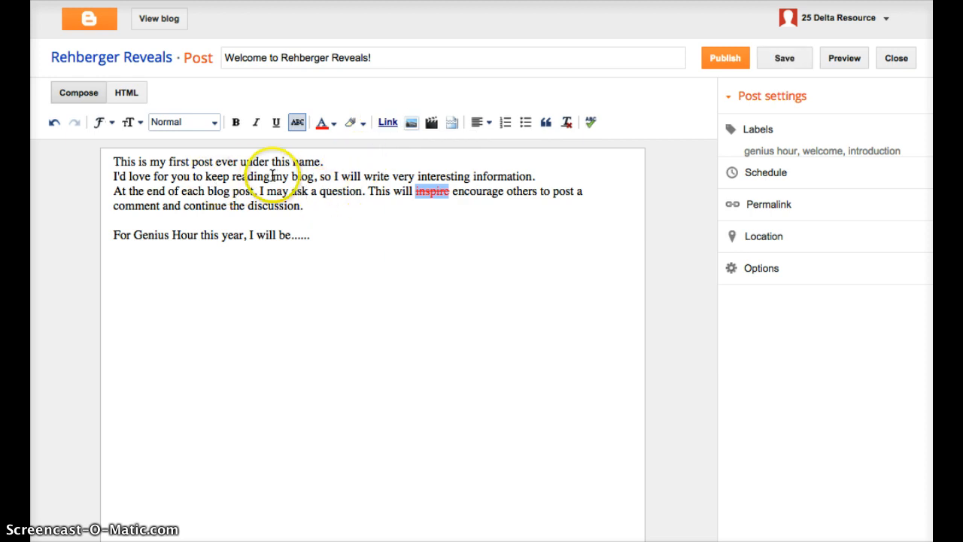
{"action": "left_click_drag", "start_coordinate": [272, 176], "coordinate": [314, 176]}
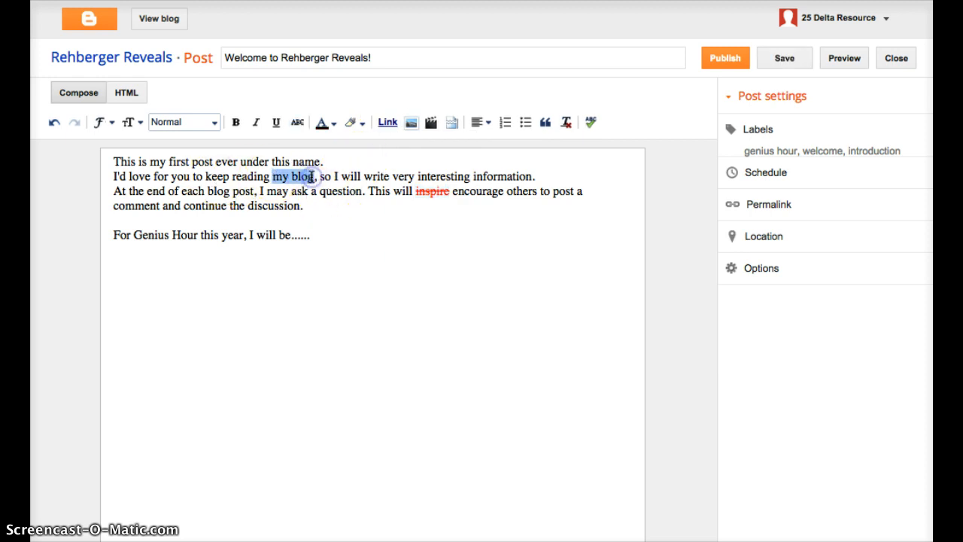
{"action": "left_click", "coordinate": [390, 124]}
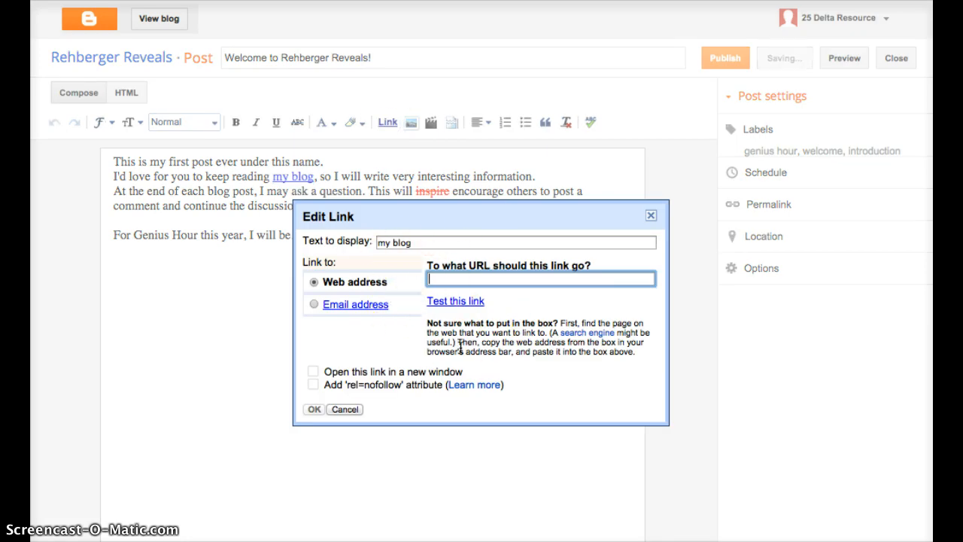
{"action": "left_click", "coordinate": [343, 410]}
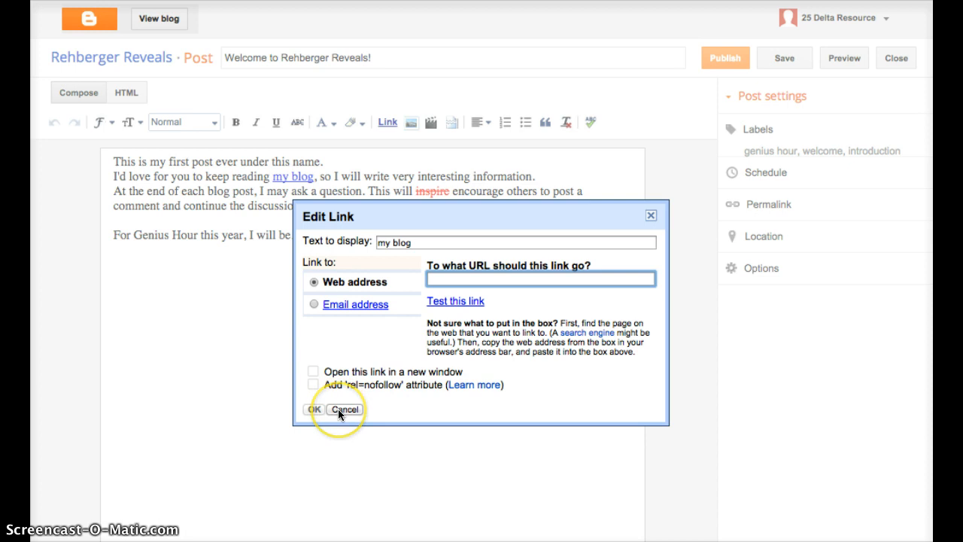
{"action": "left_click", "coordinate": [338, 409]}
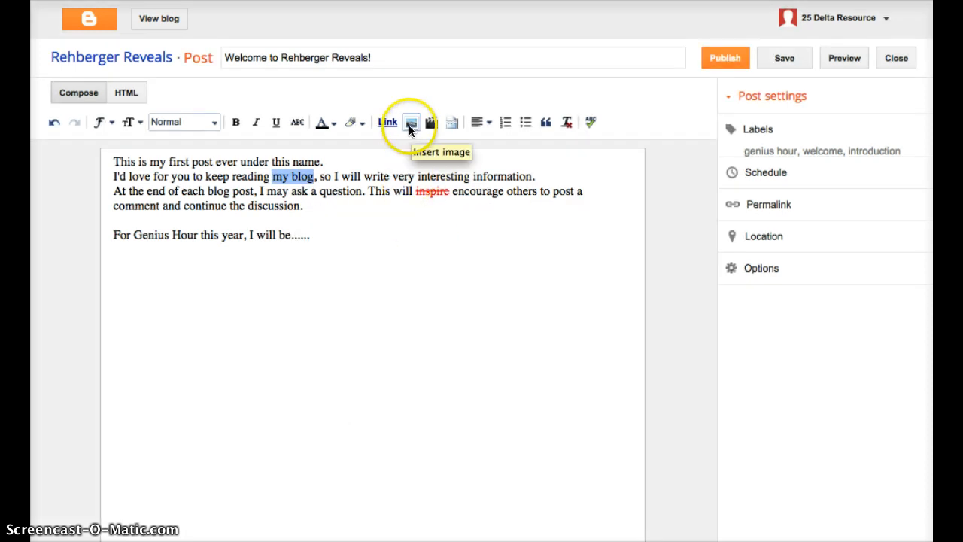
Examine the post's image upload, video upload, text alignment and schedule options
{"action": "left_click", "coordinate": [410, 127]}
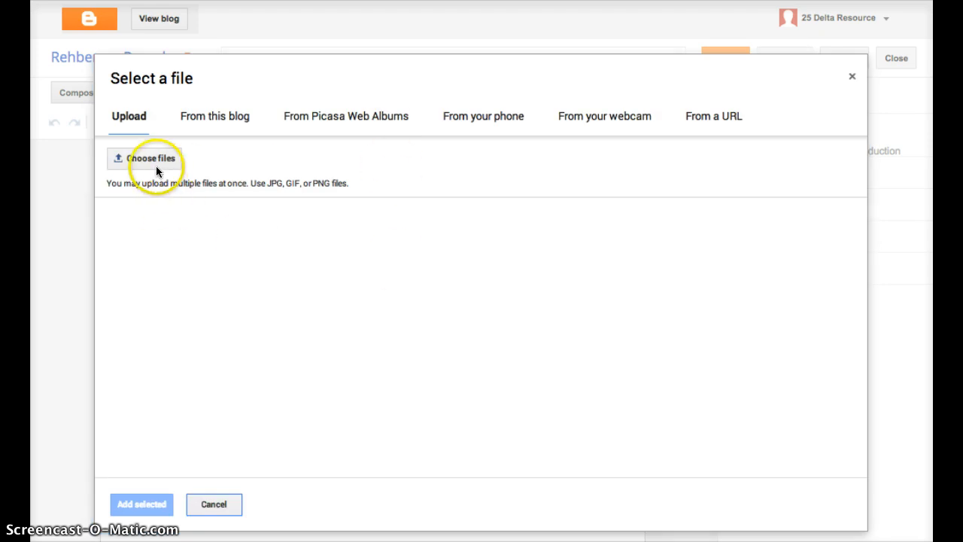
{"action": "left_click", "coordinate": [204, 503]}
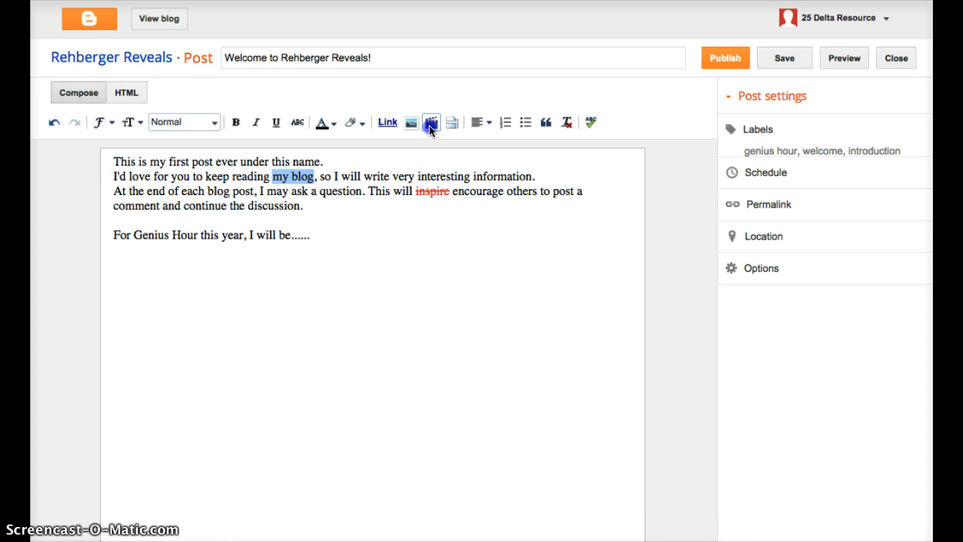
{"action": "left_click", "coordinate": [431, 124]}
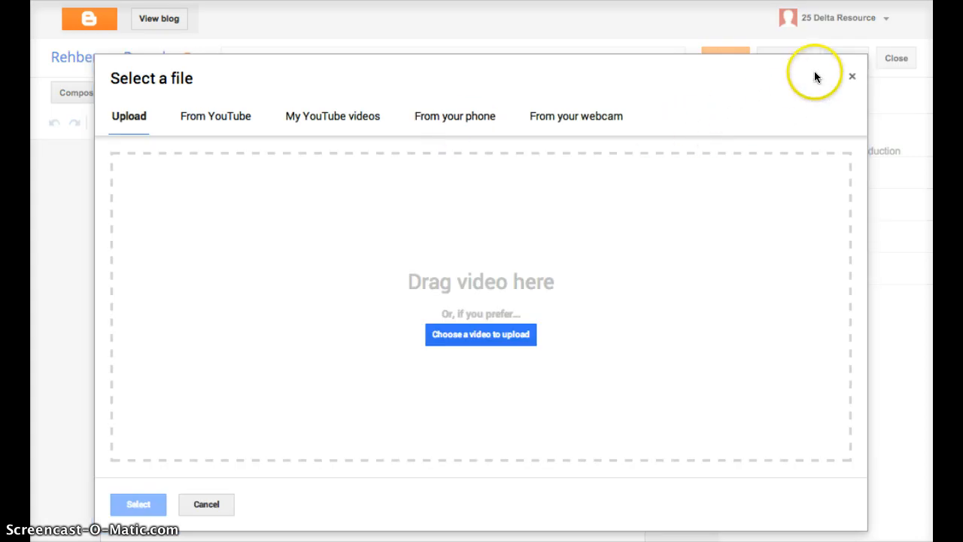
{"action": "left_click", "coordinate": [852, 76]}
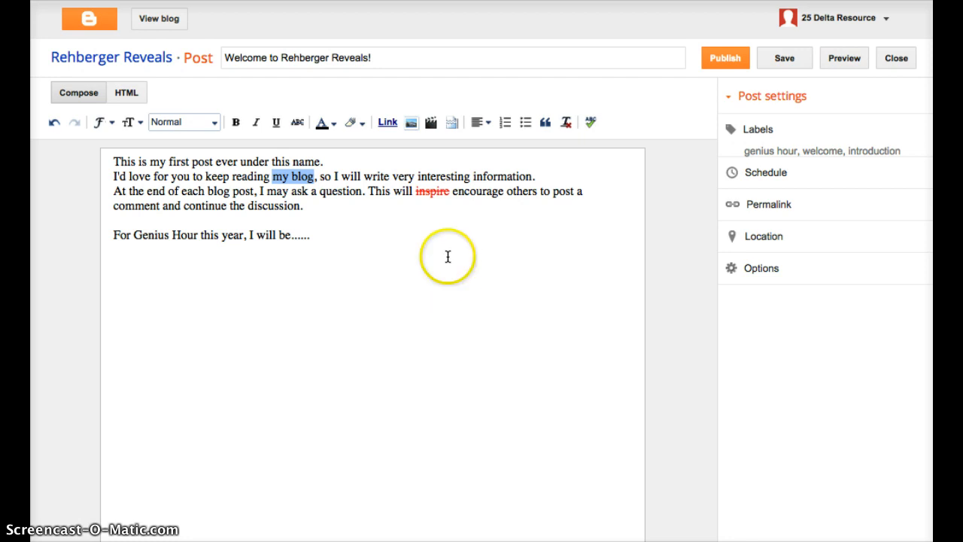
{"action": "left_click", "coordinate": [483, 127]}
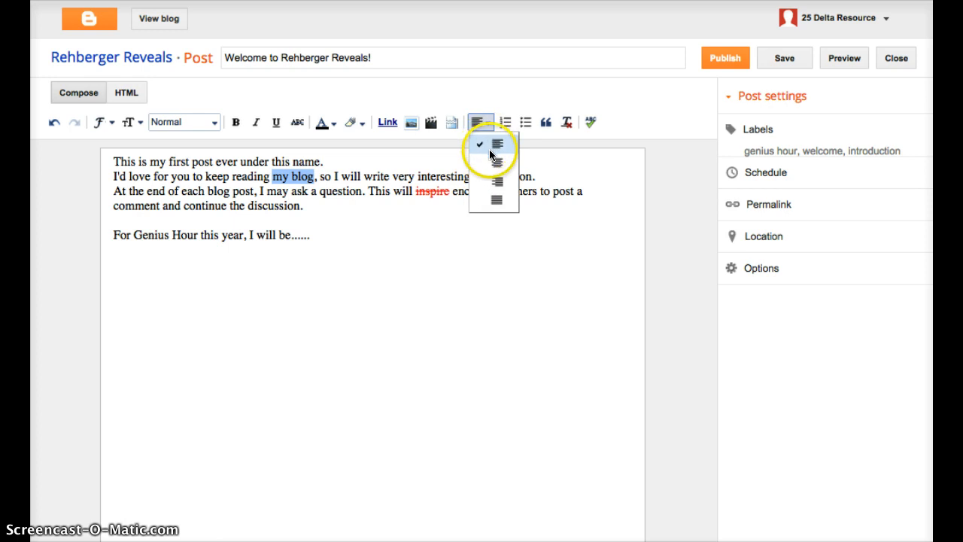
{"action": "left_click", "coordinate": [496, 200]}
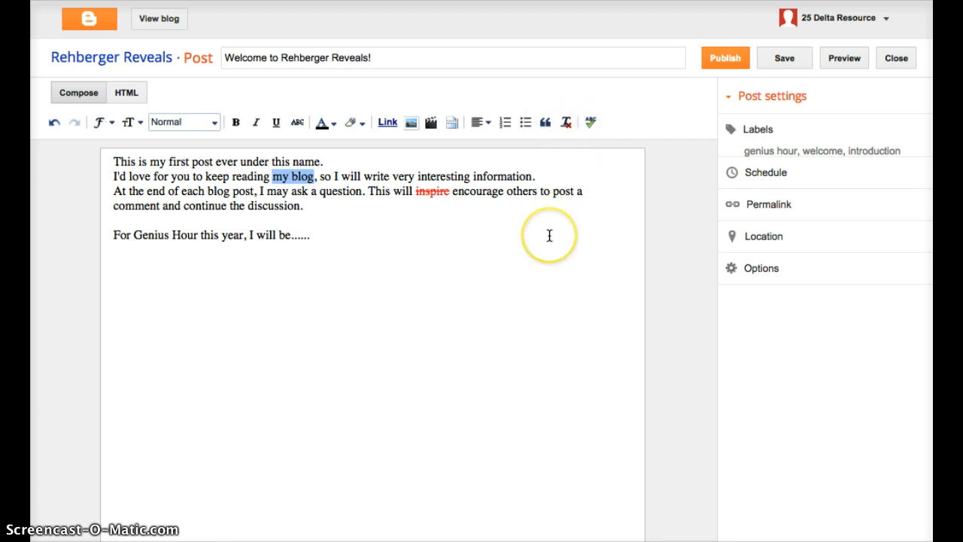
{"action": "left_click", "coordinate": [760, 174]}
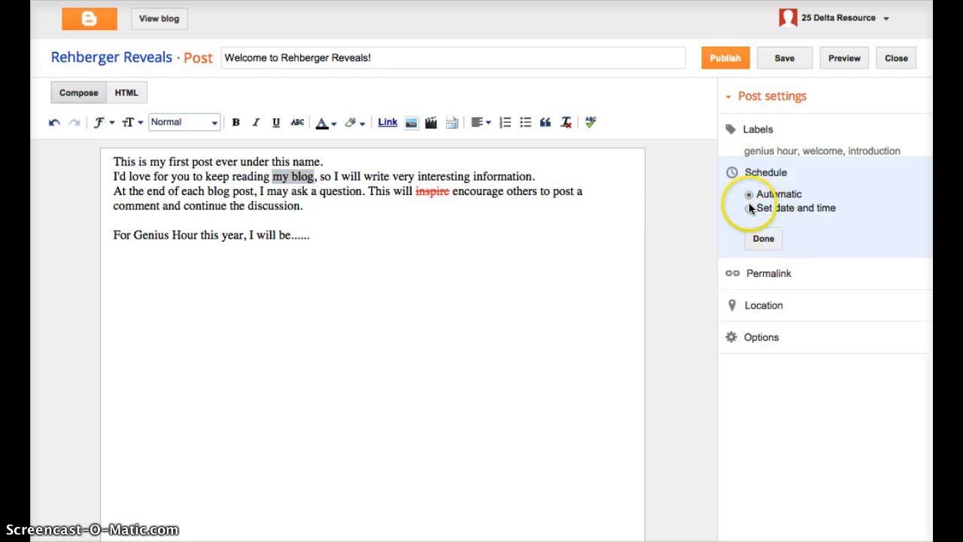
{"action": "left_click", "coordinate": [772, 241]}
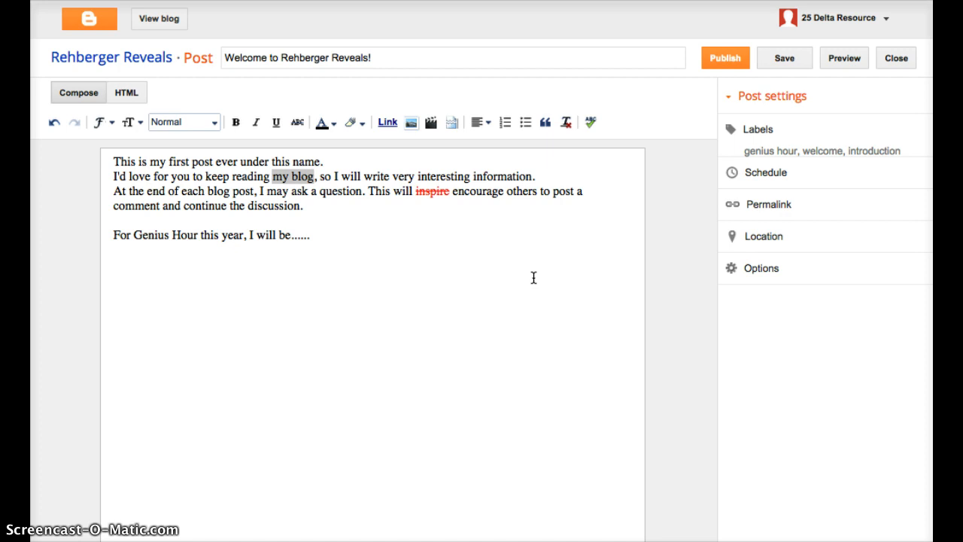
Close the post editor and open the blog's public page, highlighting its web address
{"action": "left_click", "coordinate": [424, 259]}
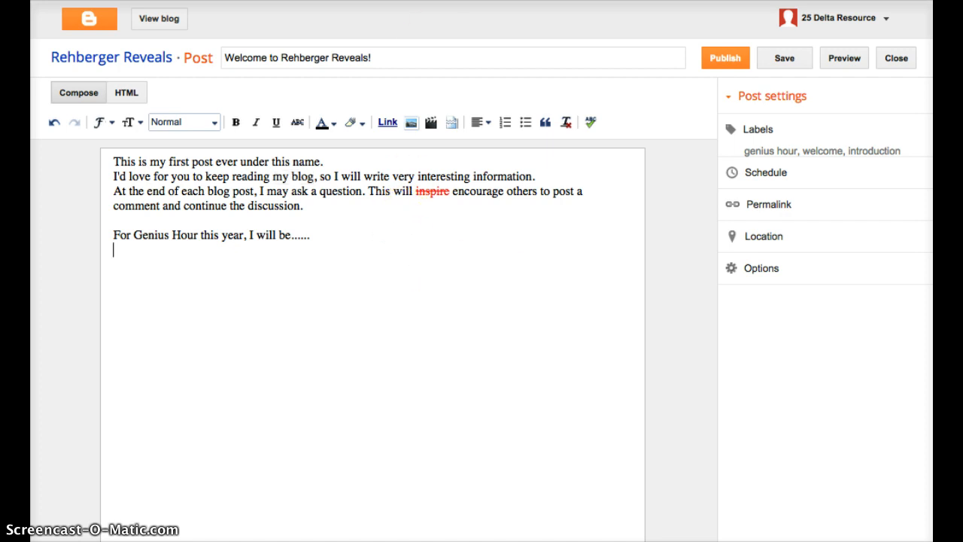
{"action": "left_click_drag", "start_coordinate": [462, 0], "coordinate": [461, 12]}
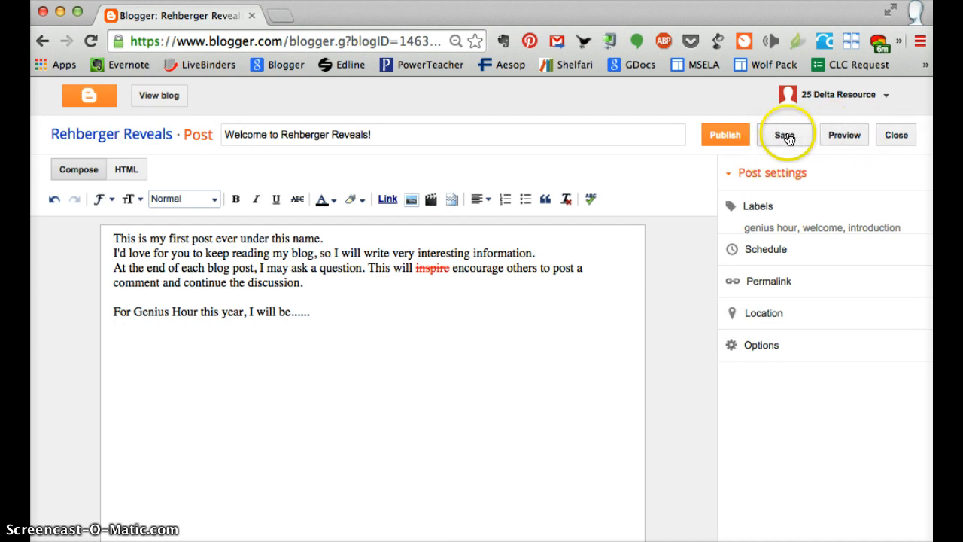
{"action": "left_click", "coordinate": [895, 136]}
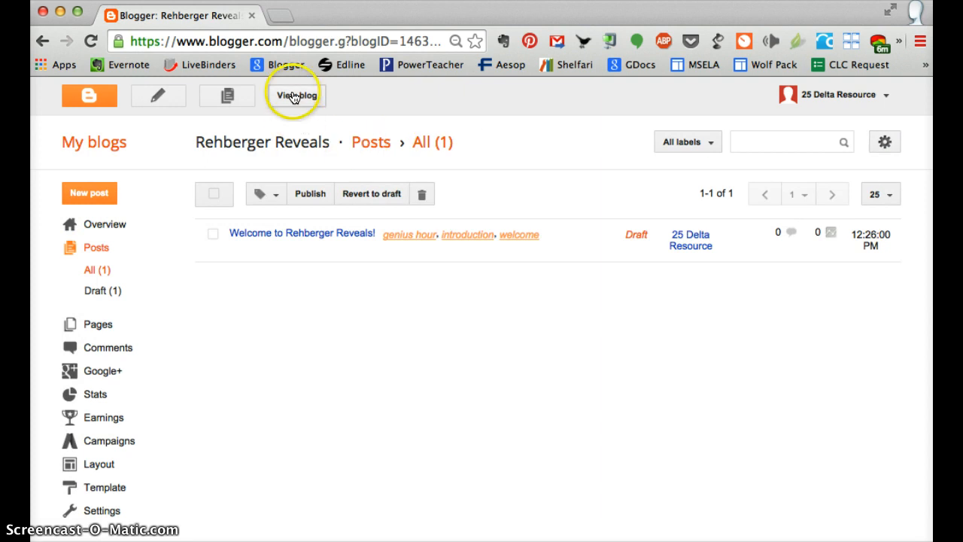
{"action": "left_click", "coordinate": [294, 96]}
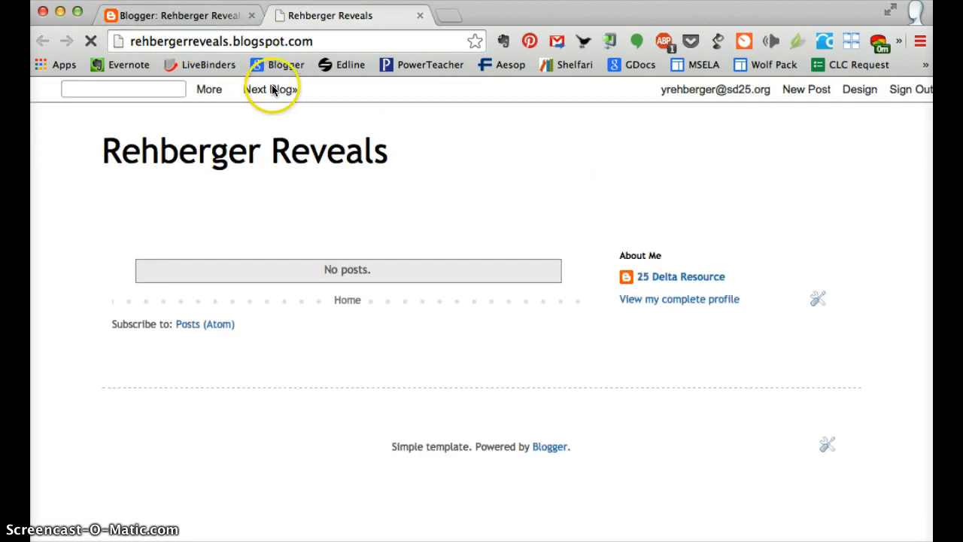
{"action": "left_click_drag", "start_coordinate": [314, 41], "coordinate": [102, 51]}
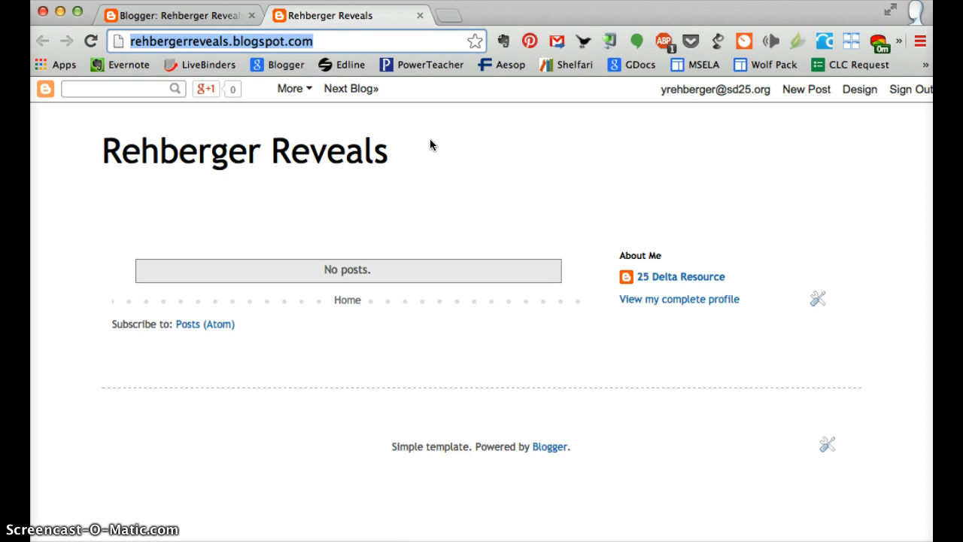
Open scholarsrm239.weebly.com in a new browser tab and go to its Our Blogs page for students
{"action": "left_click", "coordinate": [446, 16]}
{"action": "type", "text": "scholarsrm239.weebly.com"}
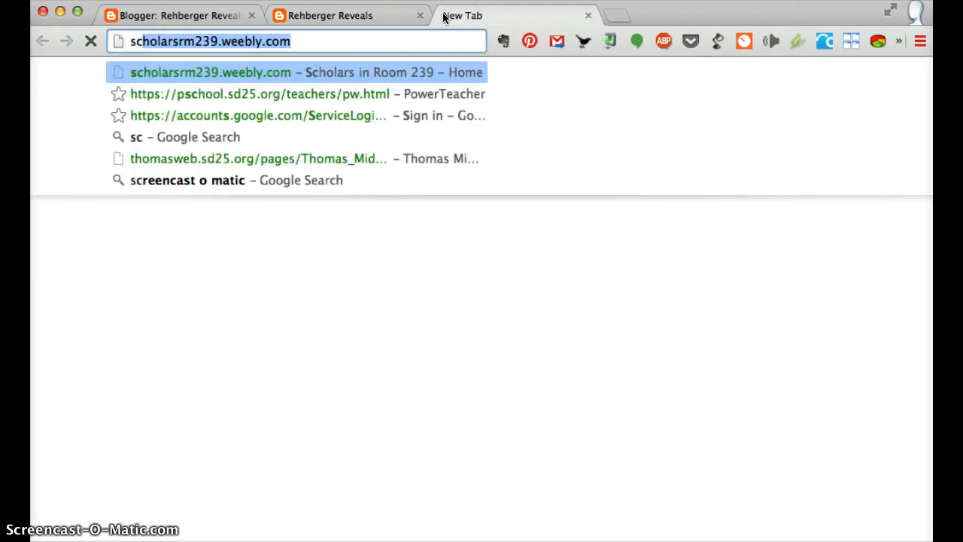
{"action": "key", "text": "Return"}
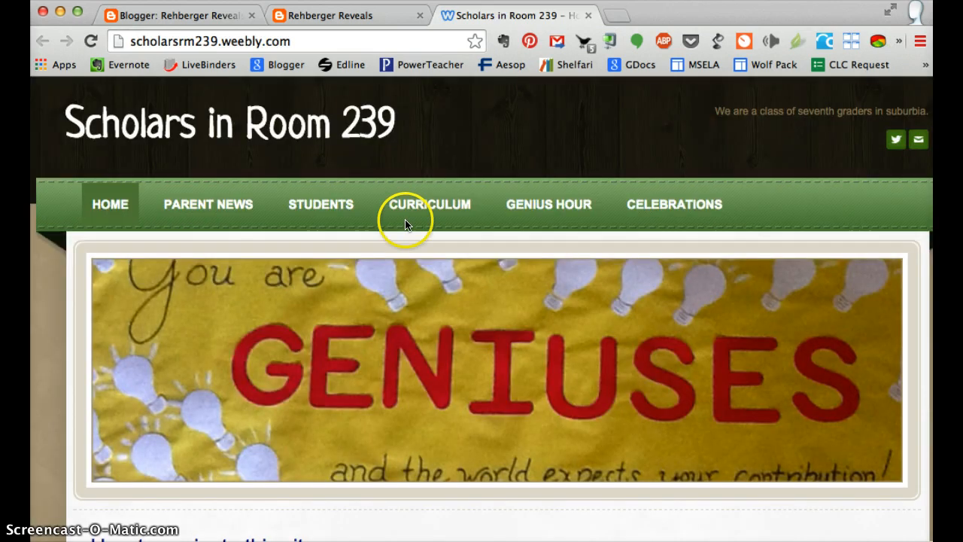
{"action": "mouse_move", "coordinate": [350, 213]}
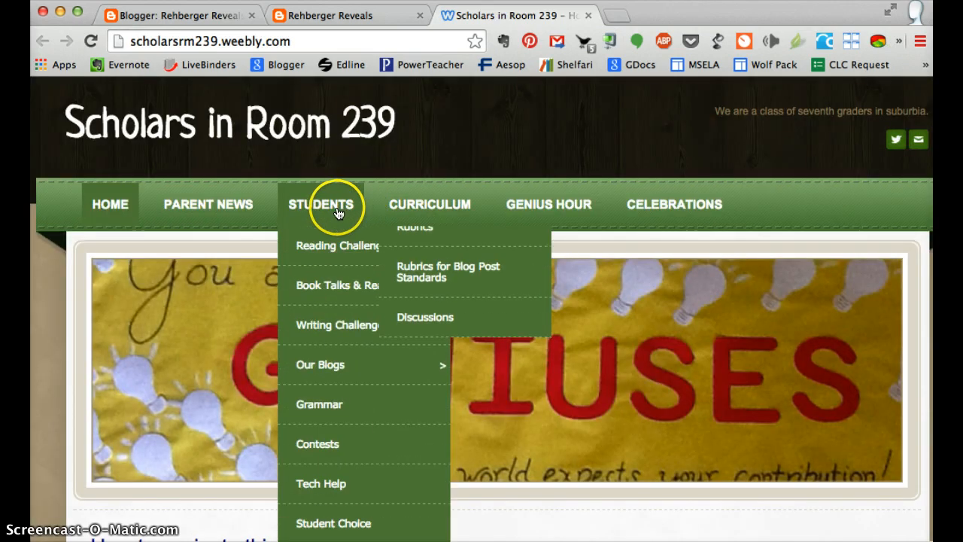
{"action": "left_click", "coordinate": [343, 372]}
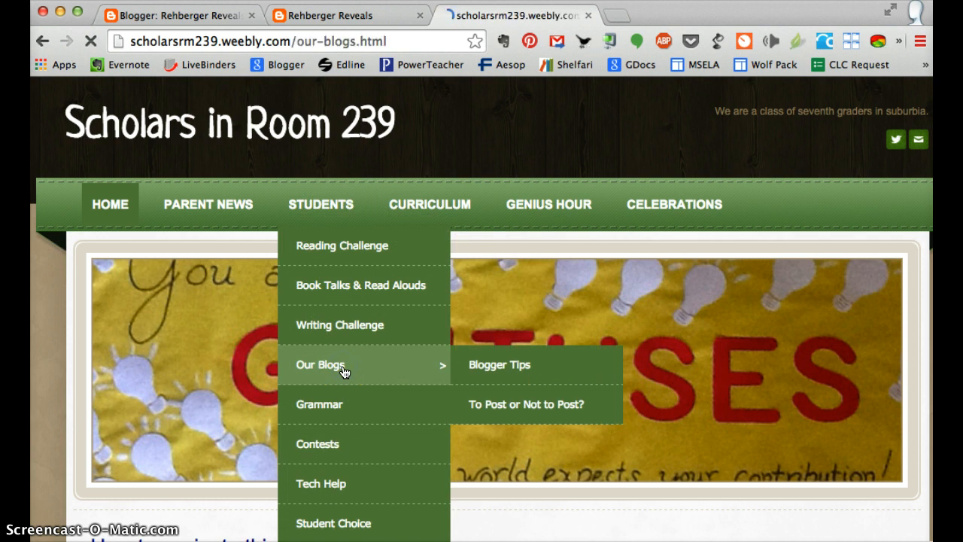
Examine the Our Blogs page, from the posting tips through the class block lists to the blogs from other middle school students
{"action": "scroll", "coordinate": [448, 392], "scroll_direction": "down", "scroll_amount": 2}
{"action": "scroll", "coordinate": [452, 395], "scroll_direction": "down", "scroll_amount": 4}
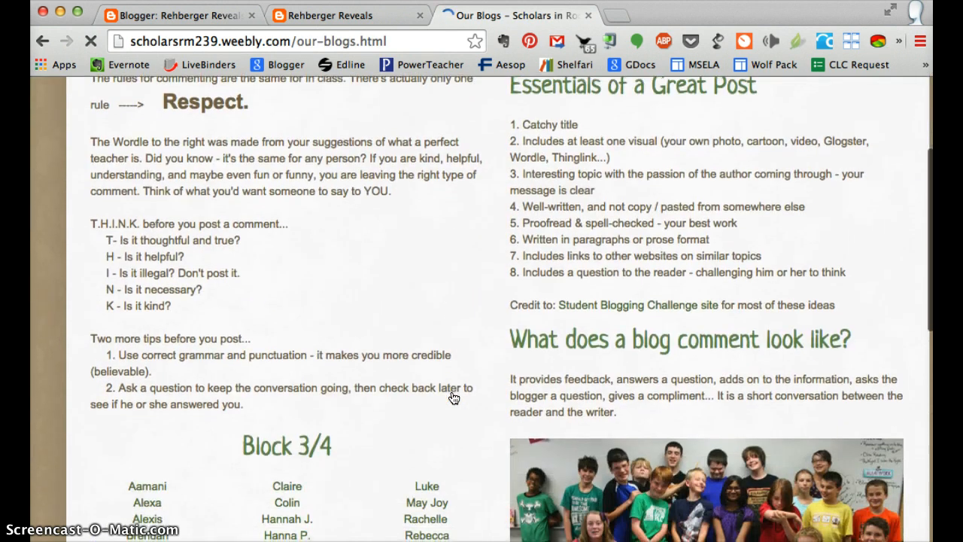
{"action": "left_click", "coordinate": [286, 254]}
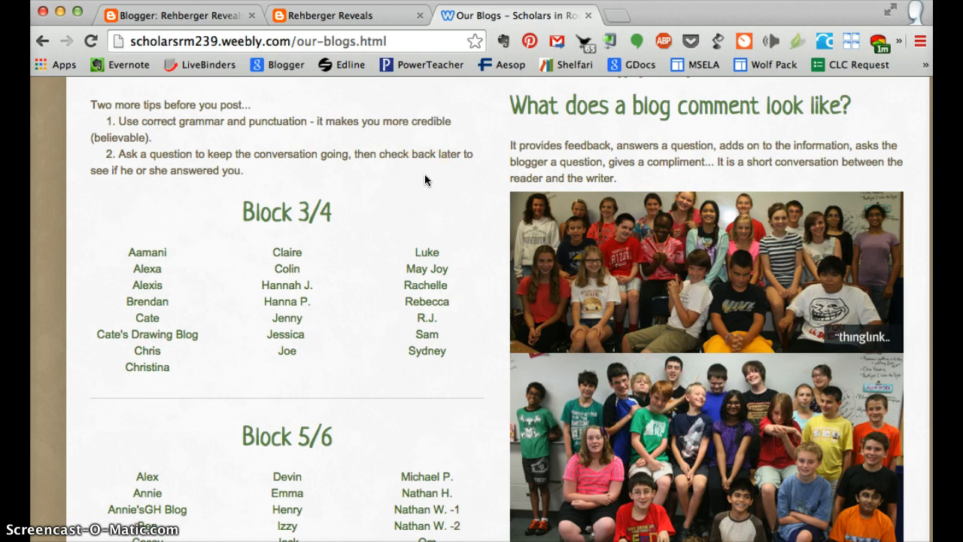
{"action": "scroll", "coordinate": [394, 355], "scroll_direction": "down", "scroll_amount": 6}
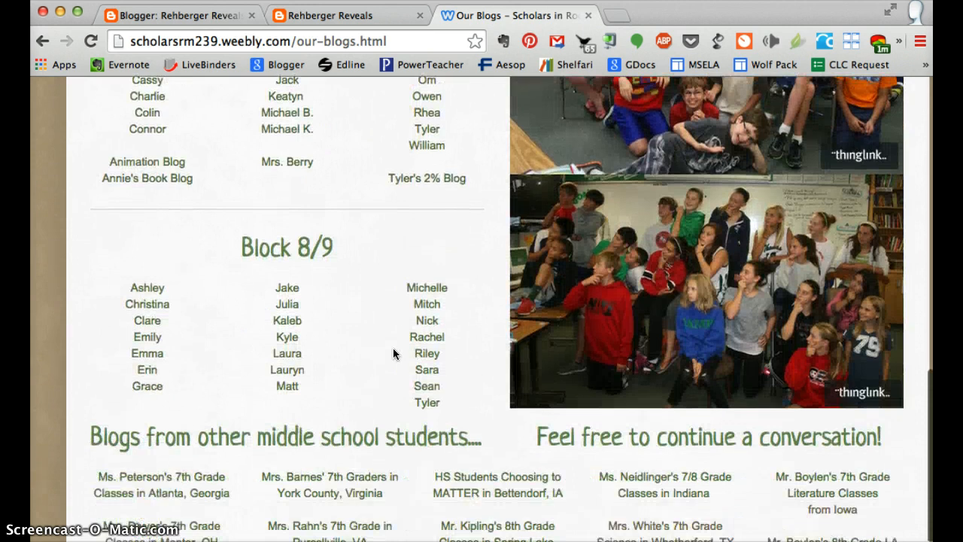
{"action": "scroll", "coordinate": [393, 353], "scroll_direction": "down", "scroll_amount": 1}
{"action": "scroll", "coordinate": [393, 354], "scroll_direction": "down", "scroll_amount": 2}
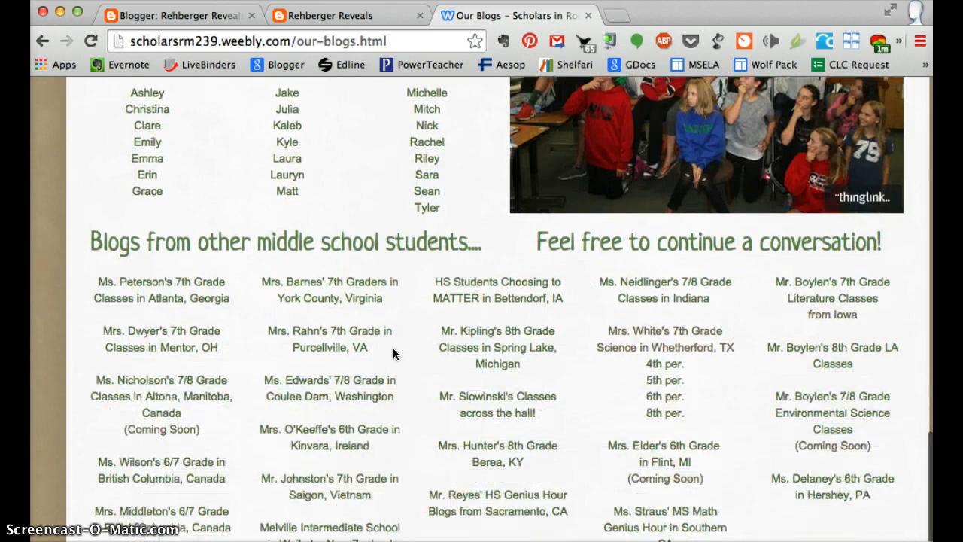
Look through the remaining blogs from other middle school students and return to the start of the Our Blogs page
{"action": "scroll", "coordinate": [393, 353], "scroll_direction": "down", "scroll_amount": 2}
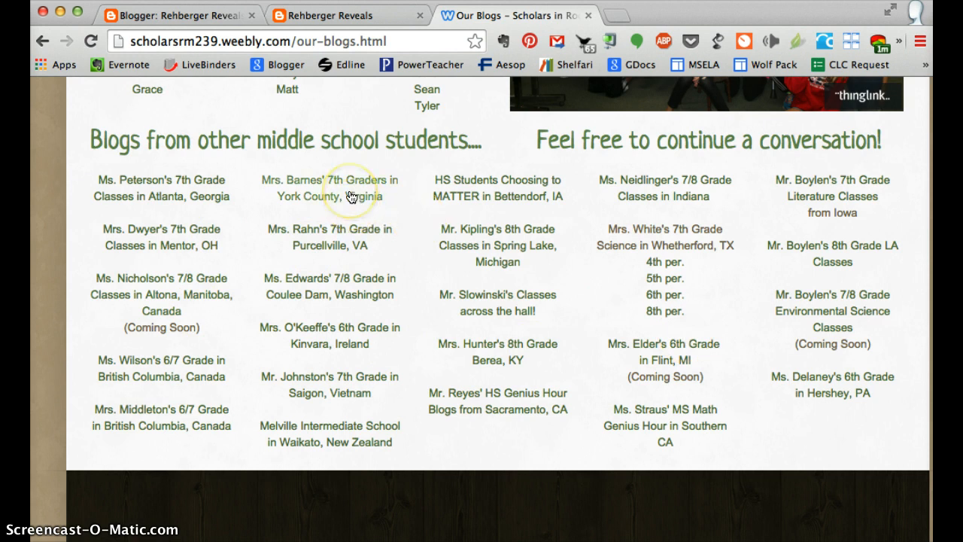
{"action": "scroll", "coordinate": [351, 196], "scroll_direction": "up", "scroll_amount": 15}
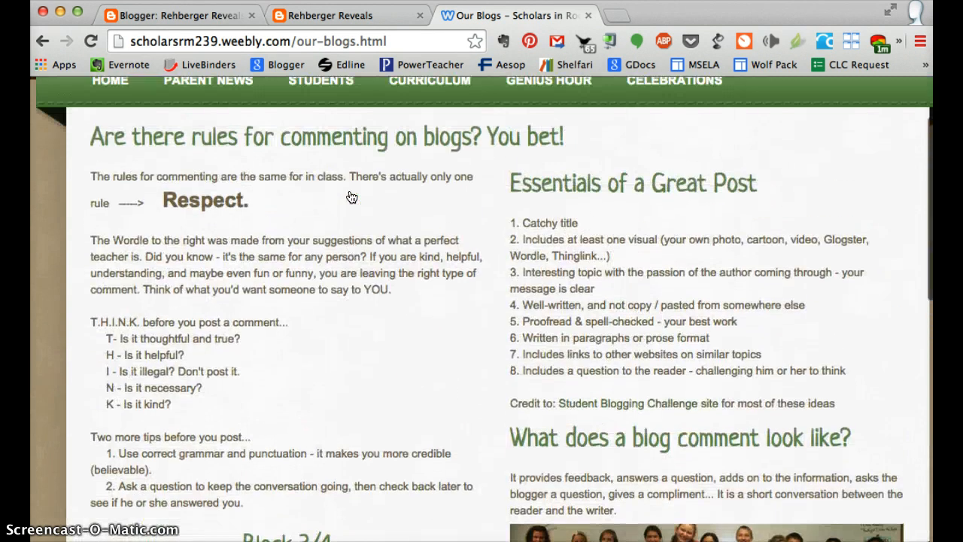
{"action": "scroll", "coordinate": [351, 196], "scroll_direction": "up", "scroll_amount": 5}
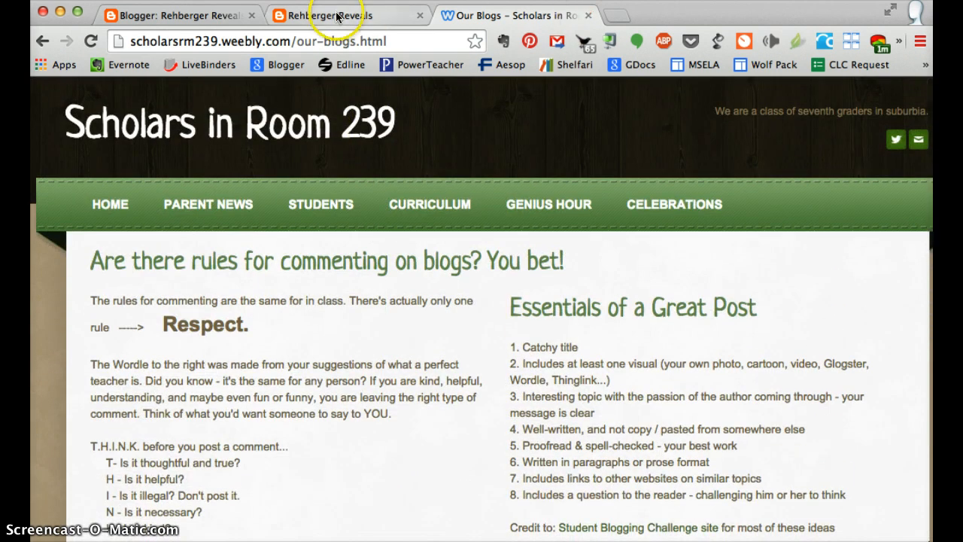
Close the browser tab with the blog's public page and return to the blog's post list in Blogger
{"action": "left_click", "coordinate": [337, 16]}
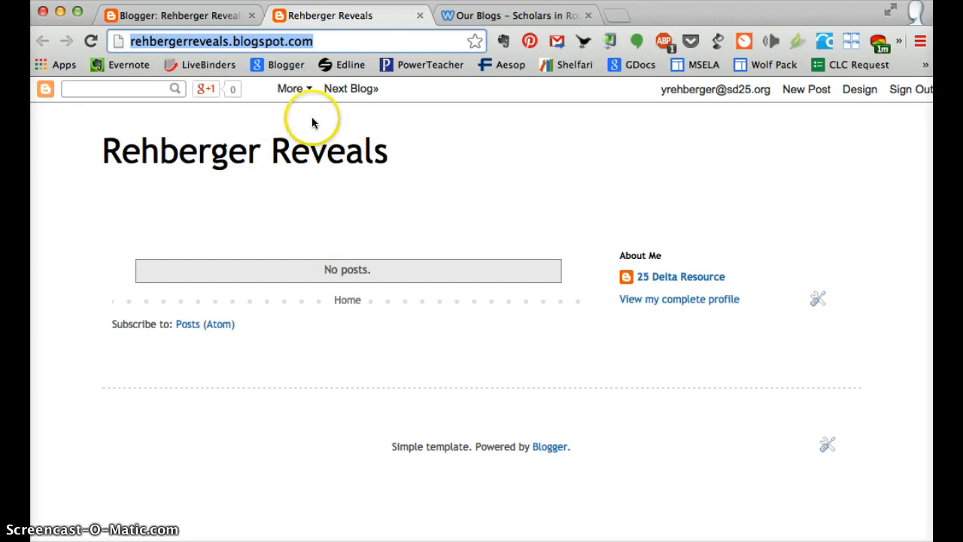
{"action": "left_click", "coordinate": [420, 17]}
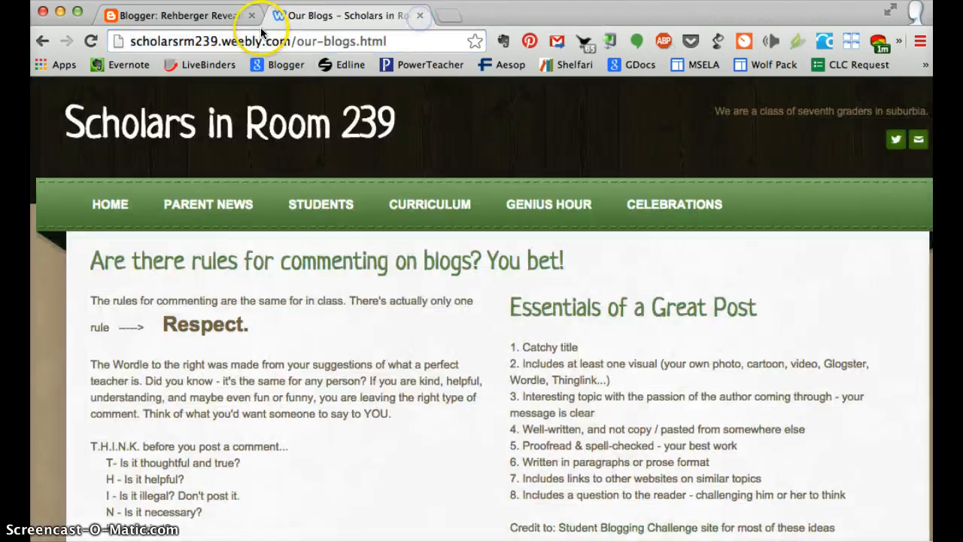
{"action": "left_click", "coordinate": [210, 17]}
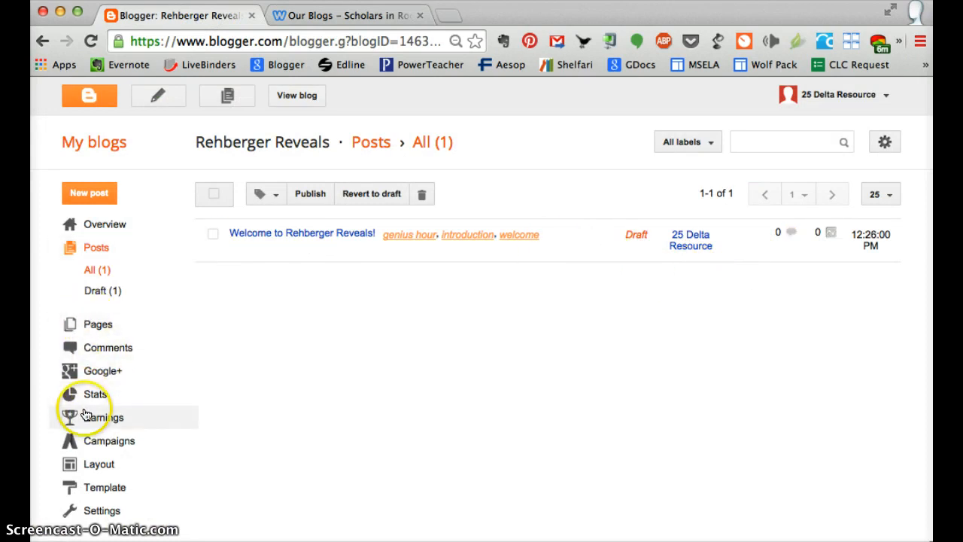
Open the blog's layout and look through the gadgets that can be added to the sidebar, down to Labels
{"action": "left_click", "coordinate": [96, 467]}
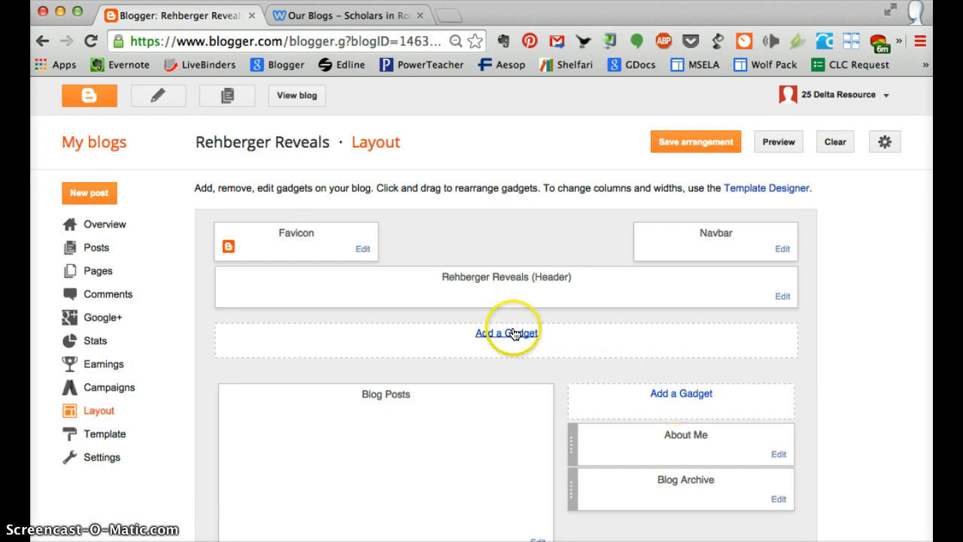
{"action": "scroll", "coordinate": [497, 431], "scroll_direction": "down", "scroll_amount": 3}
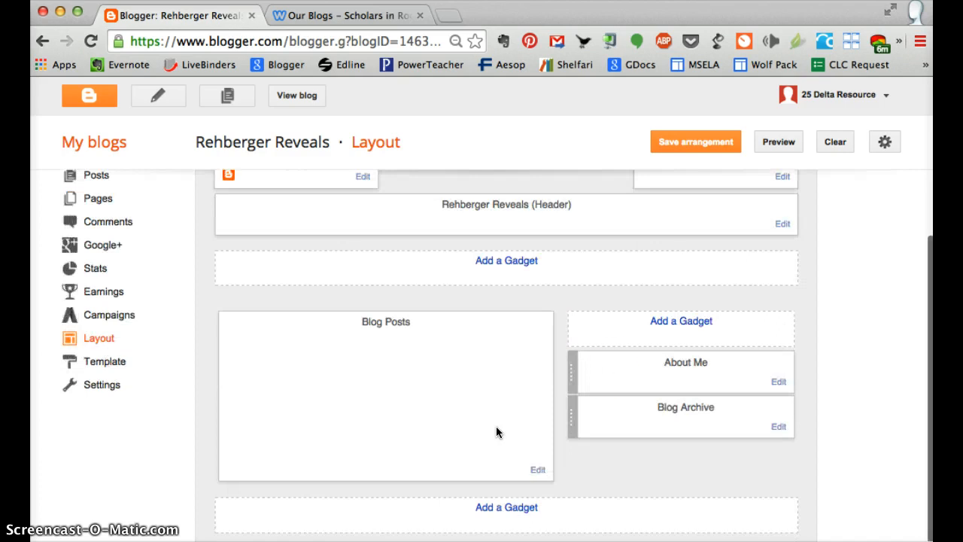
{"action": "left_click", "coordinate": [674, 321]}
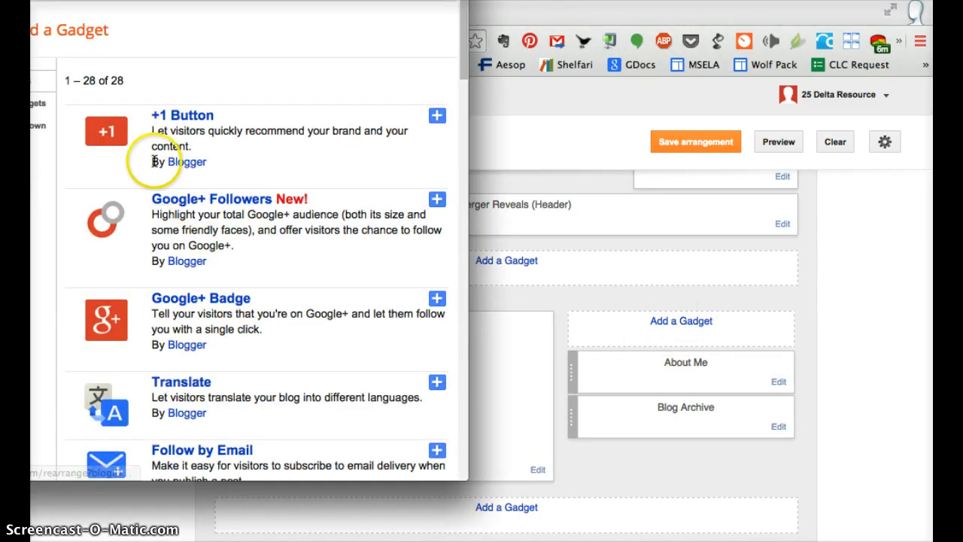
{"action": "scroll", "coordinate": [178, 354], "scroll_direction": "down", "scroll_amount": 10}
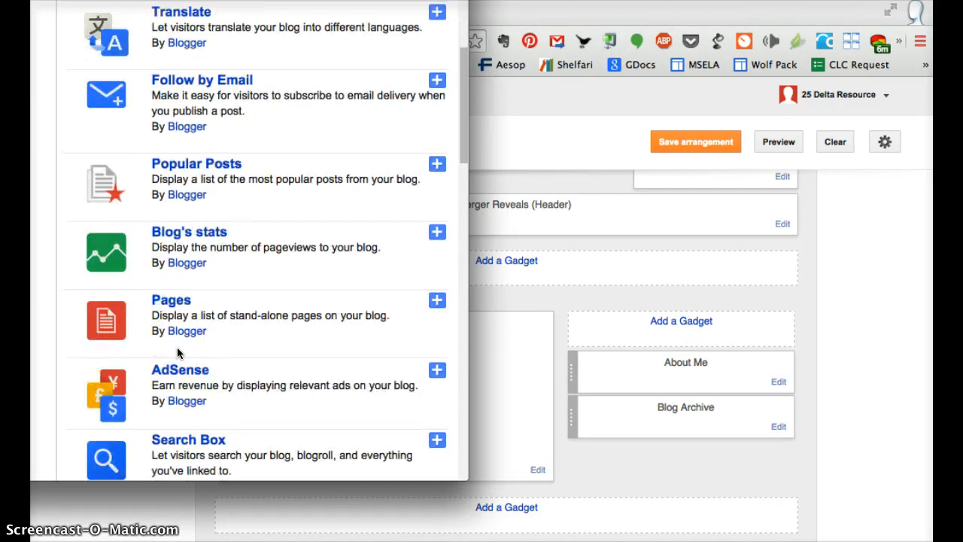
{"action": "scroll", "coordinate": [178, 354], "scroll_direction": "down", "scroll_amount": 9}
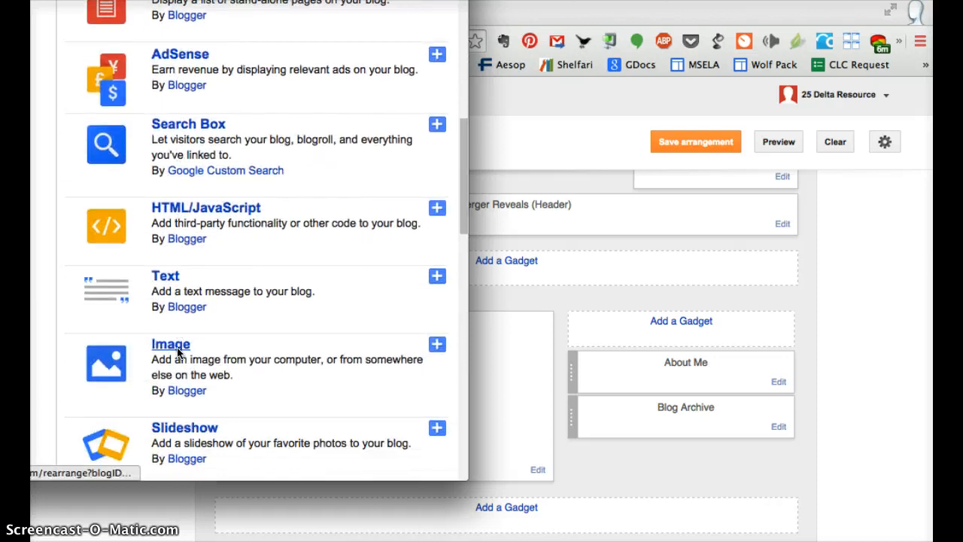
{"action": "scroll", "coordinate": [177, 351], "scroll_direction": "down", "scroll_amount": 6}
{"action": "scroll", "coordinate": [178, 351], "scroll_direction": "down", "scroll_amount": 5}
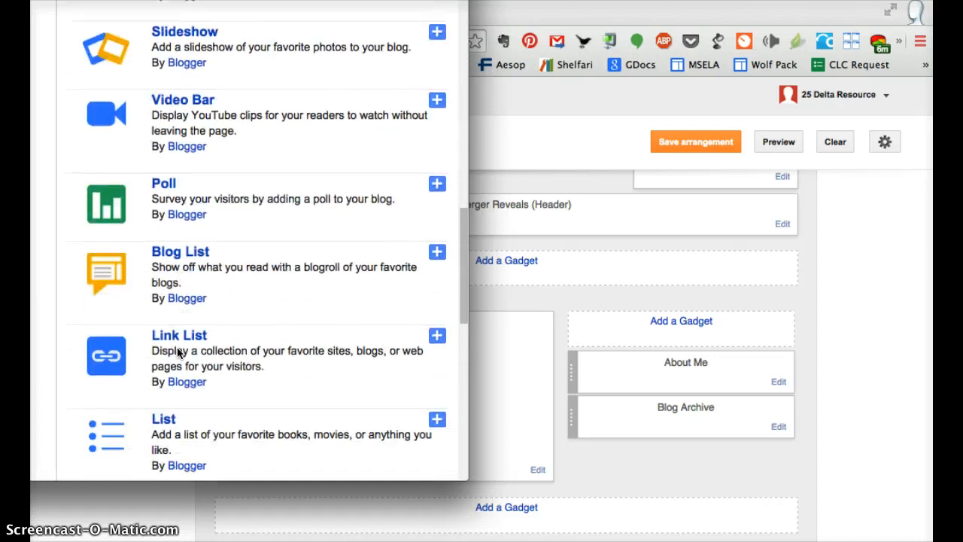
{"action": "scroll", "coordinate": [177, 352], "scroll_direction": "down", "scroll_amount": 9}
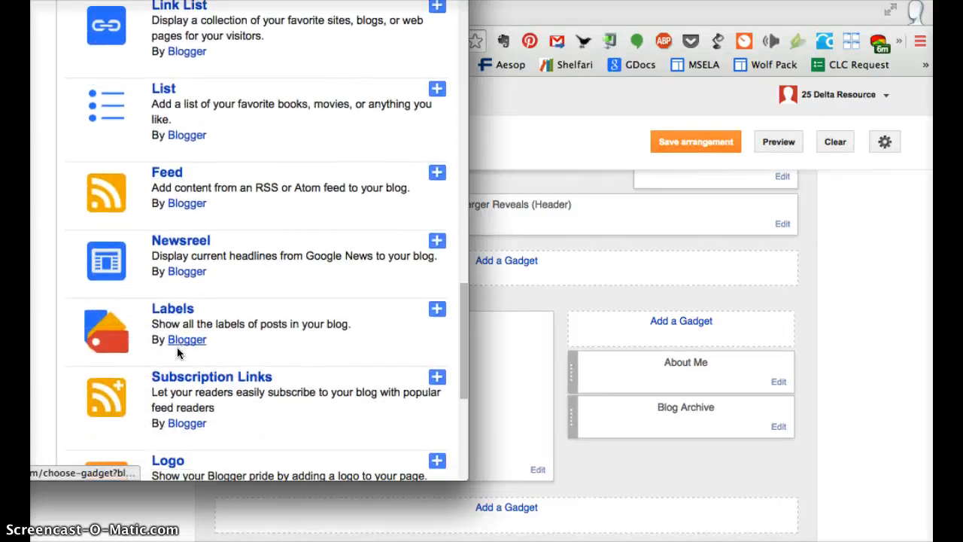
{"action": "scroll", "coordinate": [178, 352], "scroll_direction": "down", "scroll_amount": 1}
{"action": "left_click", "coordinate": [175, 276]}
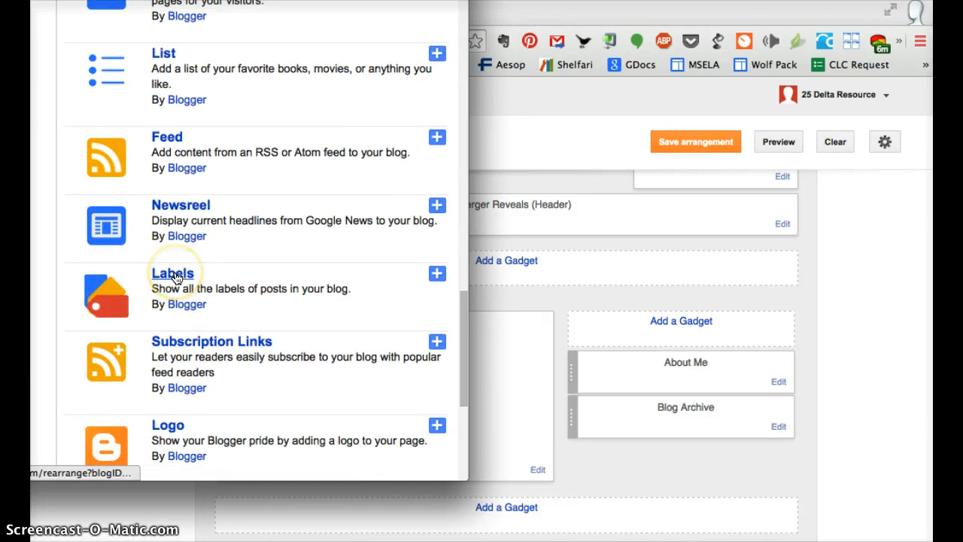
{"action": "left_click", "coordinate": [510, 294]}
Try shifting the About Me gadget in the layout's sidebar, and open and save its profile configuration
{"action": "mouse_move", "coordinate": [570, 370]}
{"action": "left_mouse_down"}
{"action": "mouse_move", "coordinate": [570, 423]}
{"action": "mouse_move", "coordinate": [575, 355]}
{"action": "mouse_move", "coordinate": [566, 435]}
{"action": "mouse_move", "coordinate": [565, 366]}
{"action": "left_mouse_up"}
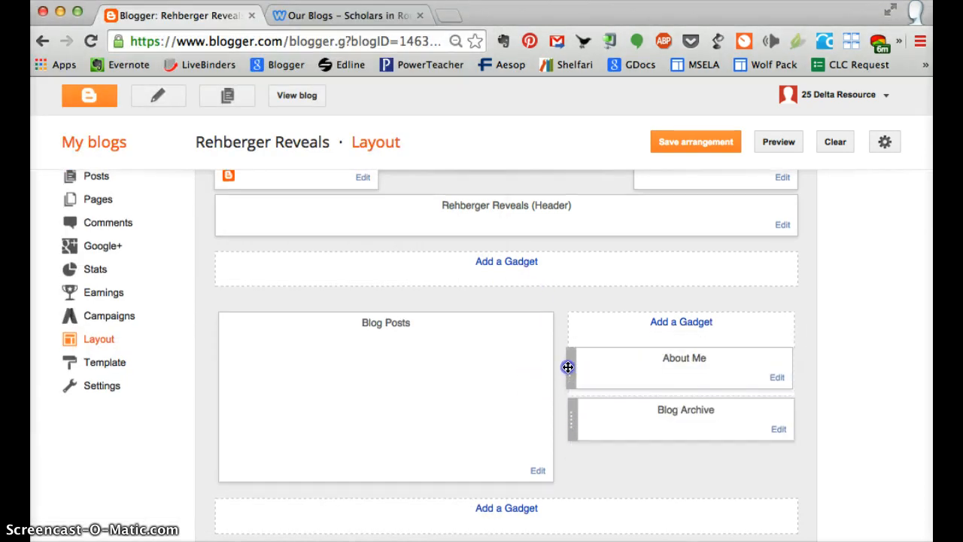
{"action": "left_click", "coordinate": [779, 383]}
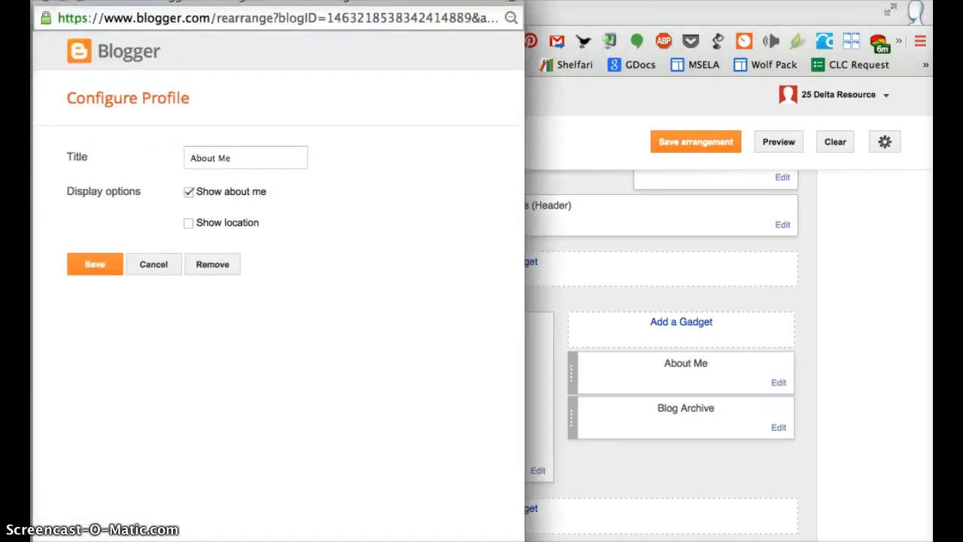
{"action": "left_click", "coordinate": [95, 265]}
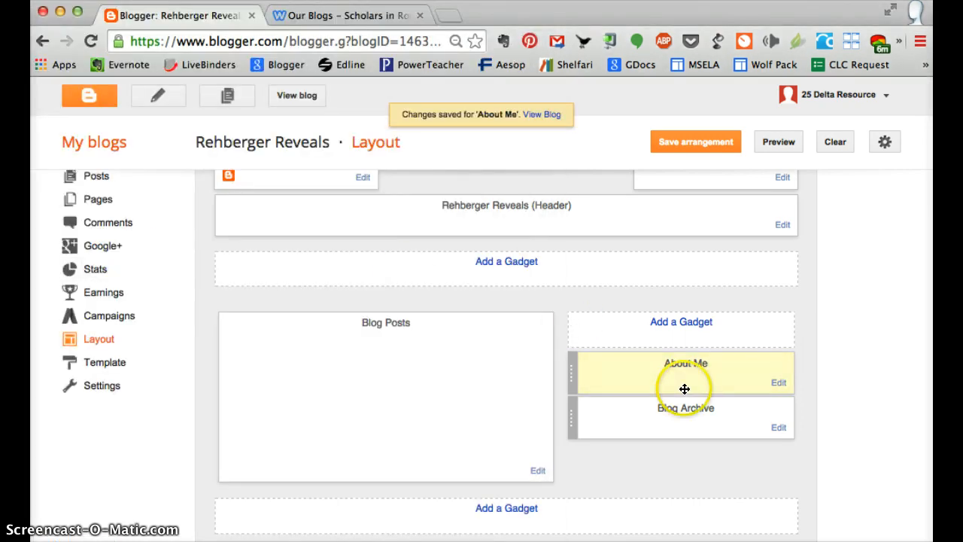
Check the blog's published comments
{"action": "scroll", "coordinate": [601, 305], "scroll_direction": "up", "scroll_amount": 2}
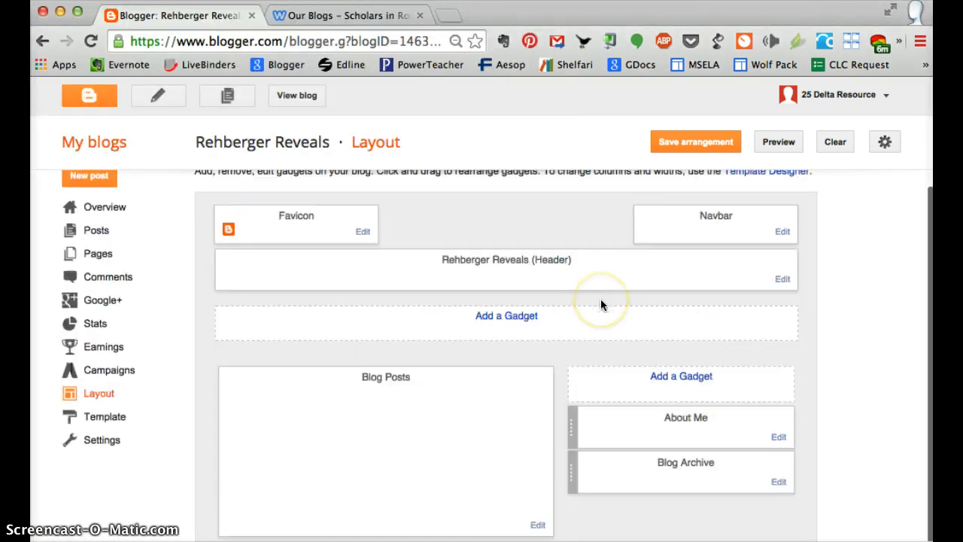
{"action": "scroll", "coordinate": [601, 305], "scroll_direction": "up", "scroll_amount": 1}
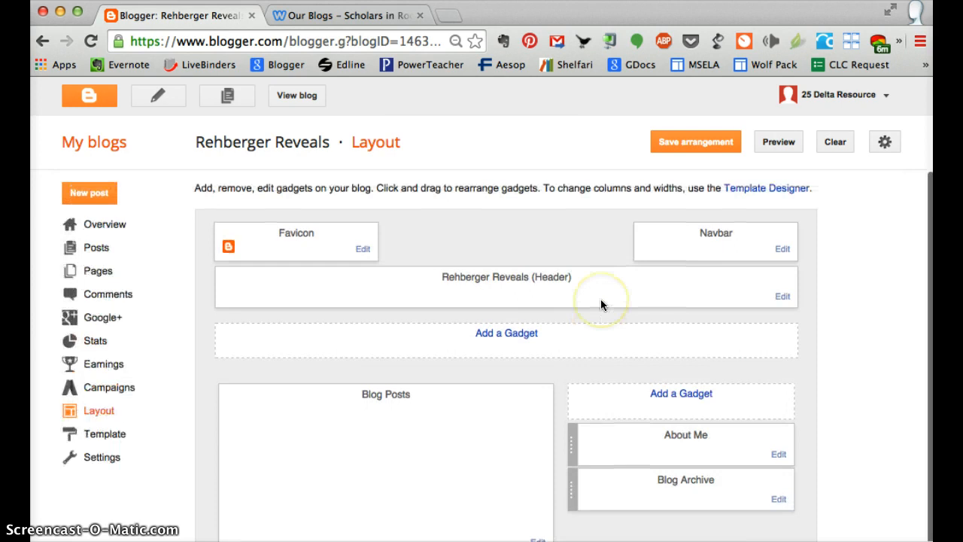
{"action": "left_click", "coordinate": [112, 294]}
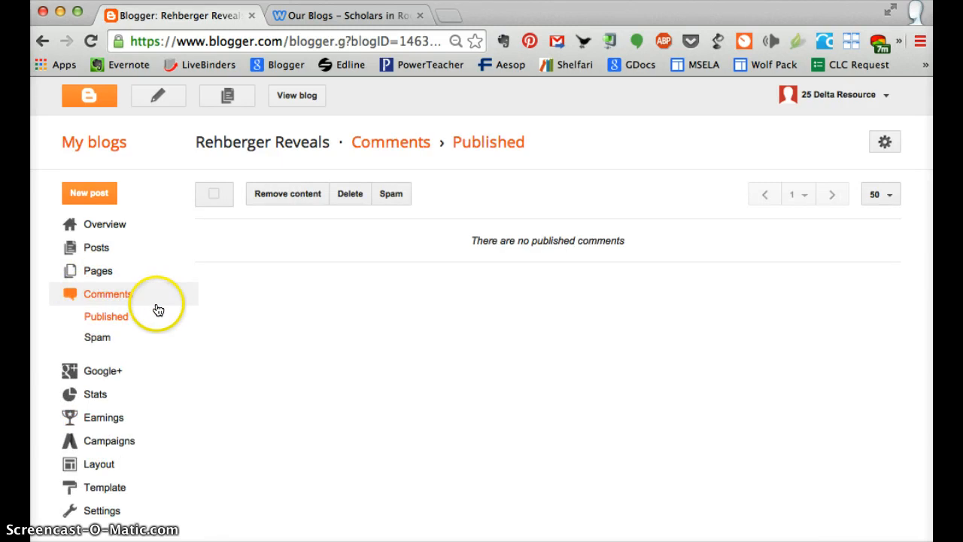
{"action": "left_click", "coordinate": [96, 293]}
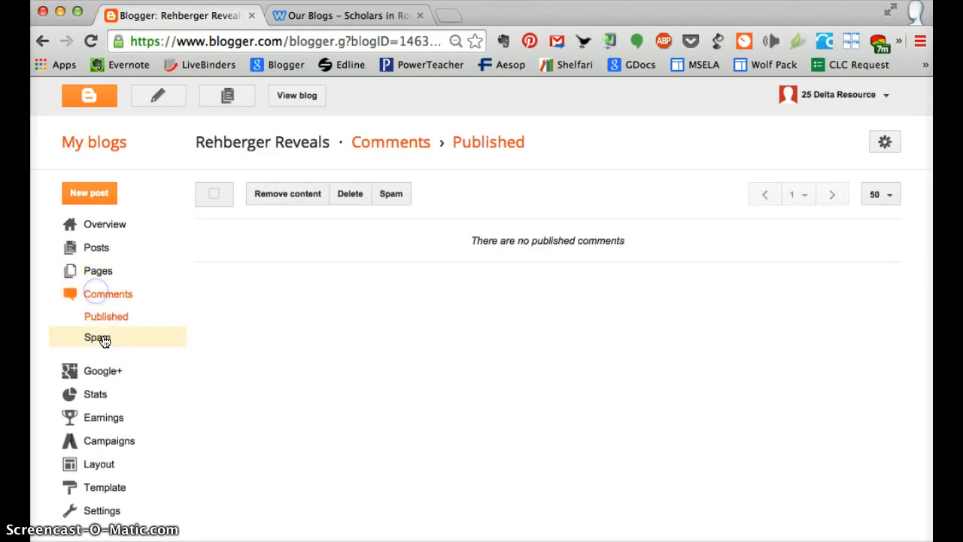
Allow anyone, including anonymous users, to comment in the blog's Posts and comments settings
{"action": "left_click", "coordinate": [94, 511]}
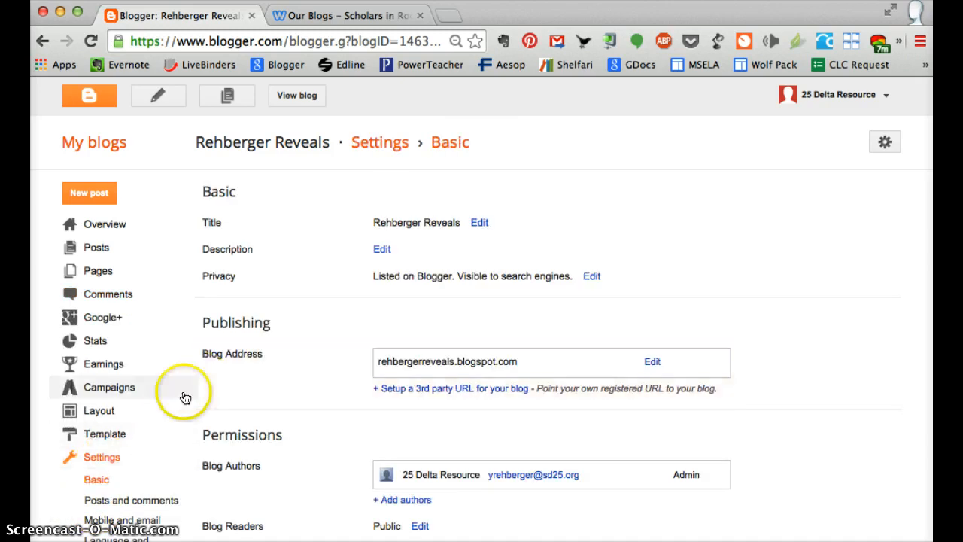
{"action": "left_click", "coordinate": [103, 498]}
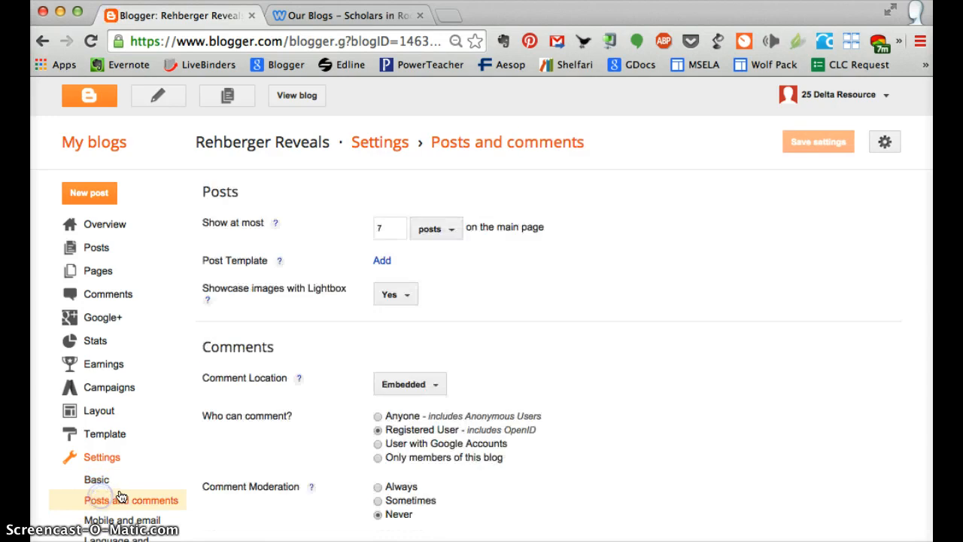
{"action": "left_click", "coordinate": [348, 393]}
{"action": "scroll", "coordinate": [529, 433], "scroll_direction": "down", "scroll_amount": 1}
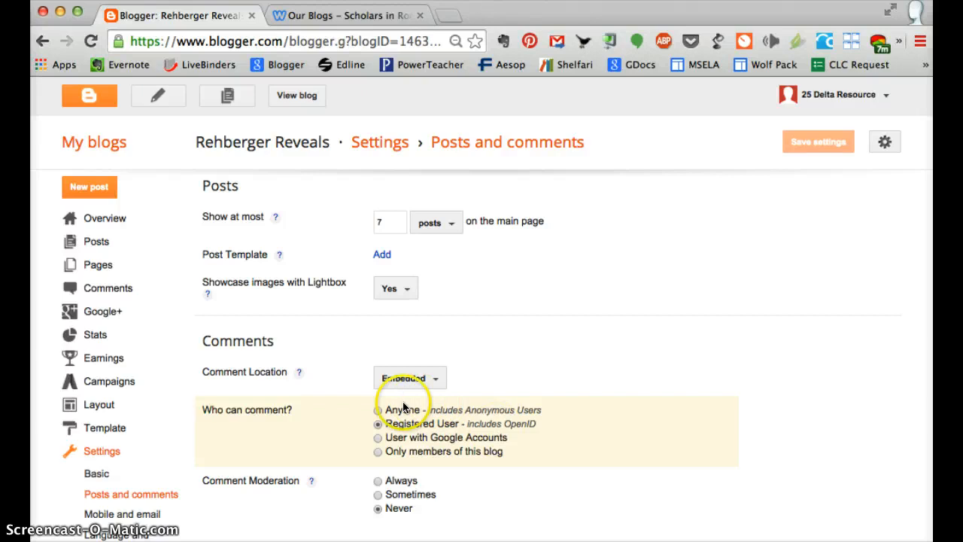
{"action": "left_click", "coordinate": [378, 412]}
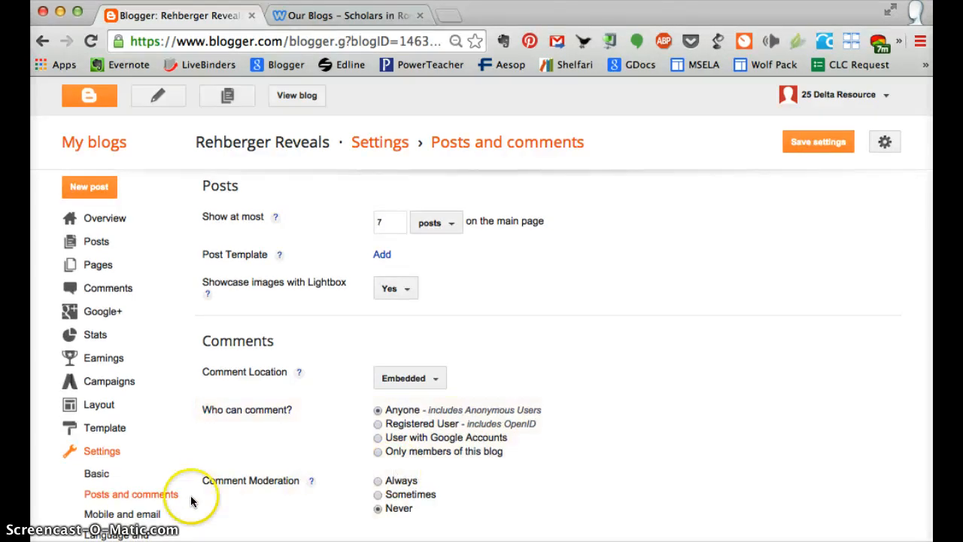
Set comment moderation to Always, enter the blog owner's e-mail address for moderation requests and save the settings
{"action": "left_click", "coordinate": [377, 482]}
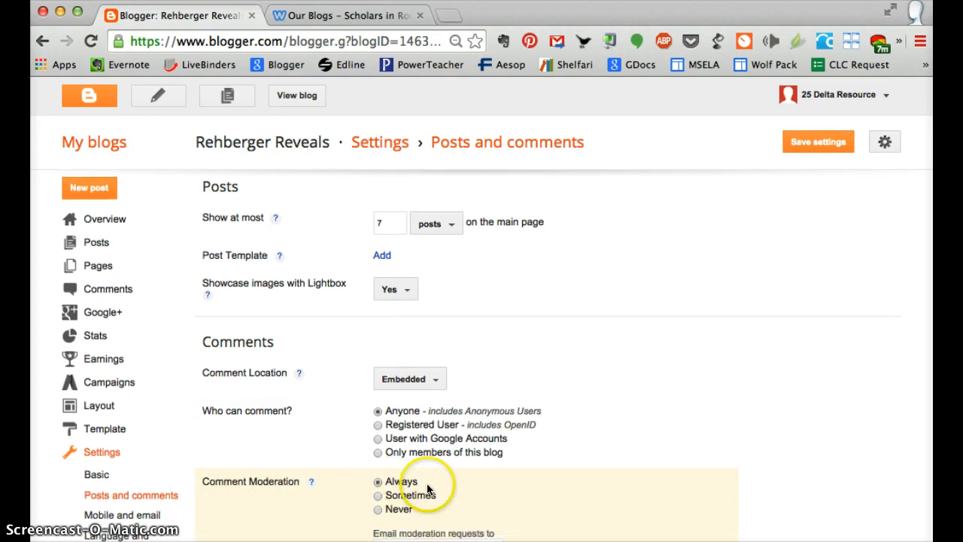
{"action": "scroll", "coordinate": [433, 489], "scroll_direction": "down", "scroll_amount": 1}
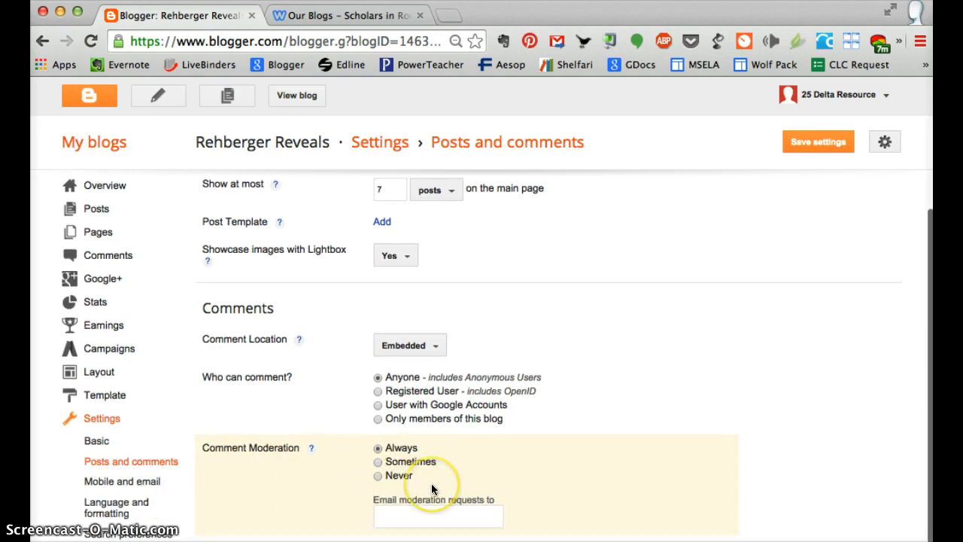
{"action": "left_click", "coordinate": [385, 516]}
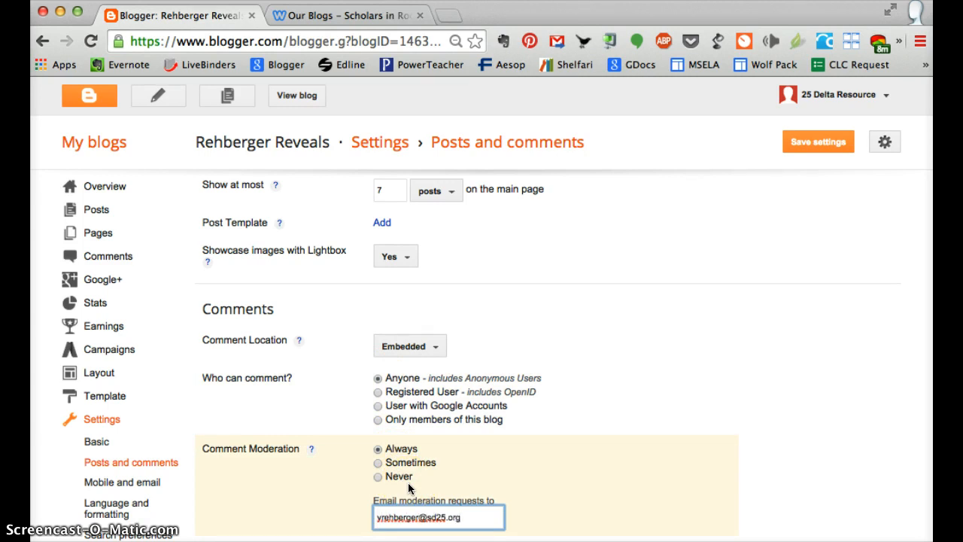
{"action": "scroll", "coordinate": [552, 460], "scroll_direction": "up", "scroll_amount": 2}
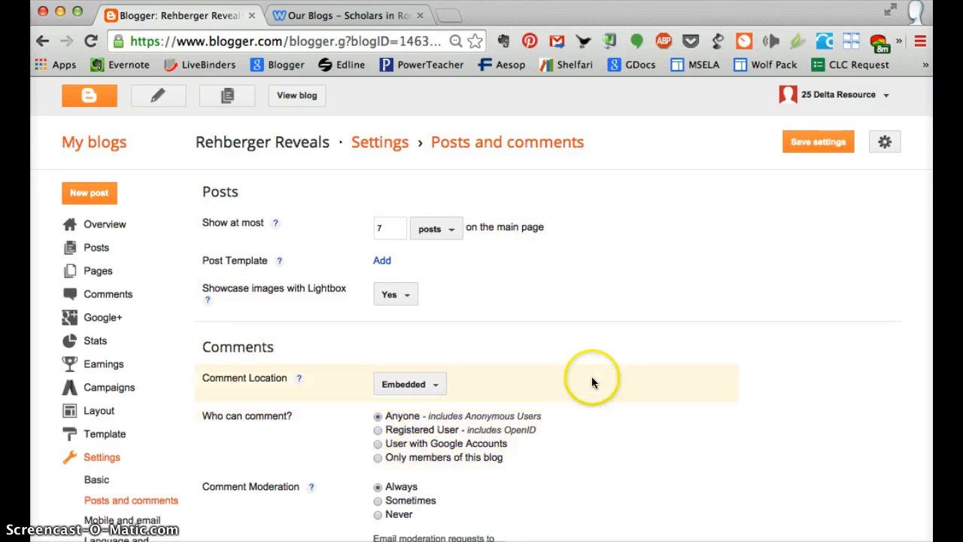
{"action": "left_click", "coordinate": [823, 143]}
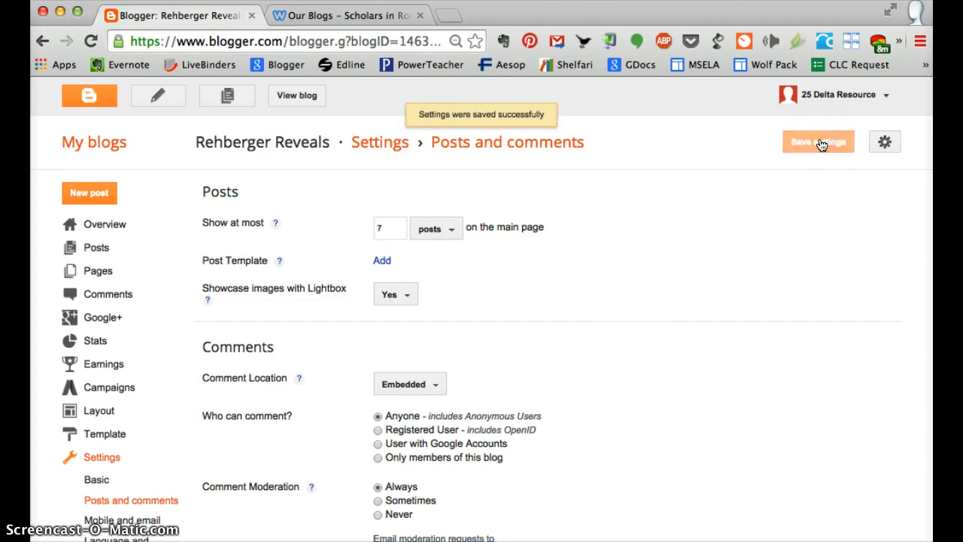
Look over the blog's Basic settings and the pageview overview in its Stats
{"action": "scroll", "coordinate": [82, 438], "scroll_direction": "down", "scroll_amount": 1}
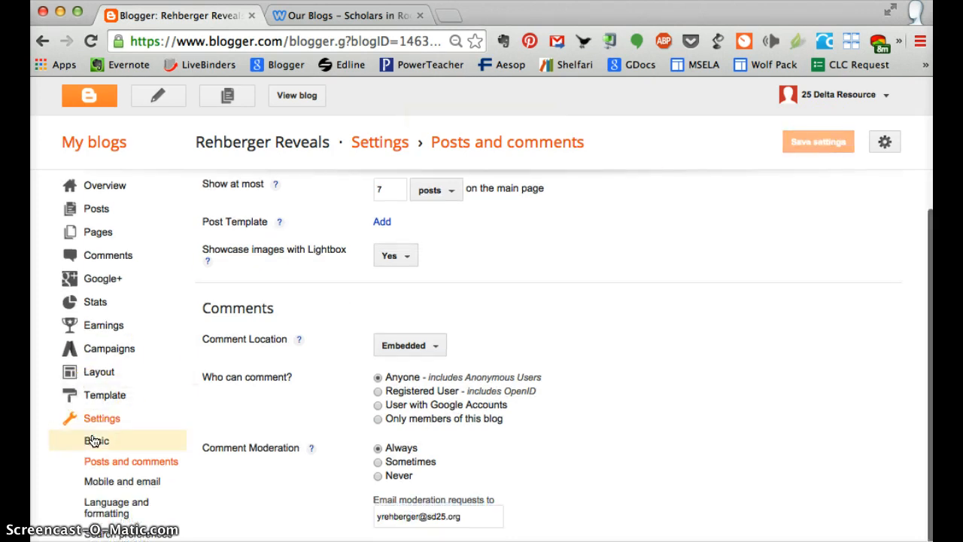
{"action": "left_click", "coordinate": [95, 441]}
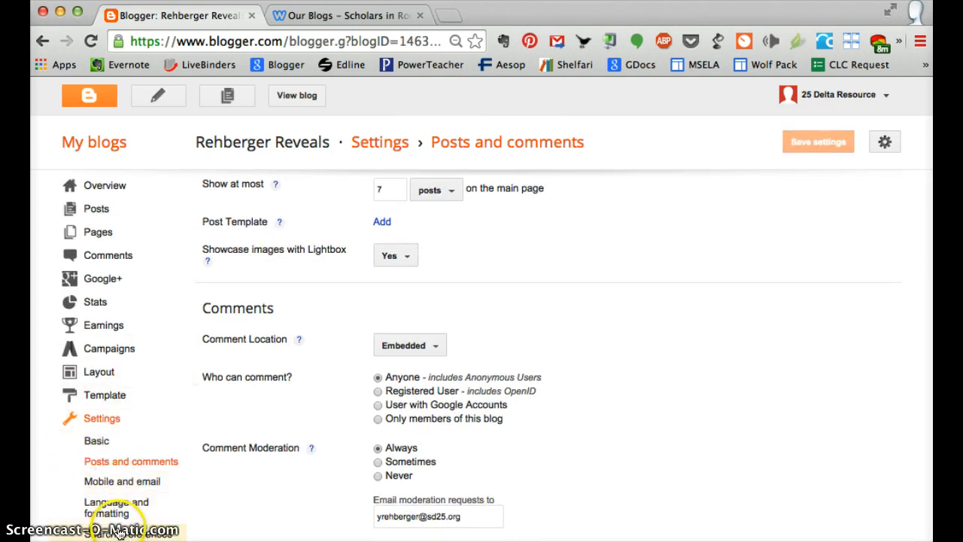
{"action": "left_click", "coordinate": [101, 443]}
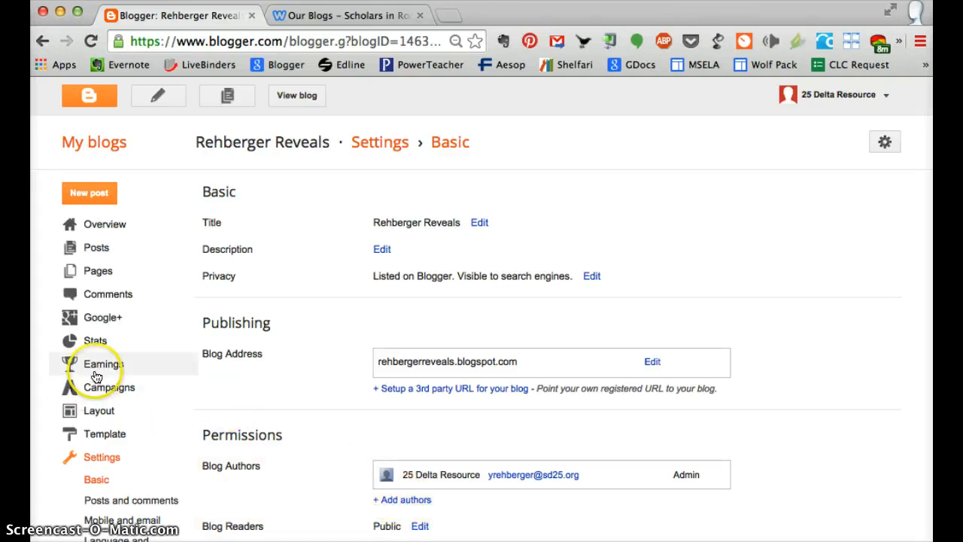
{"action": "left_click", "coordinate": [91, 343]}
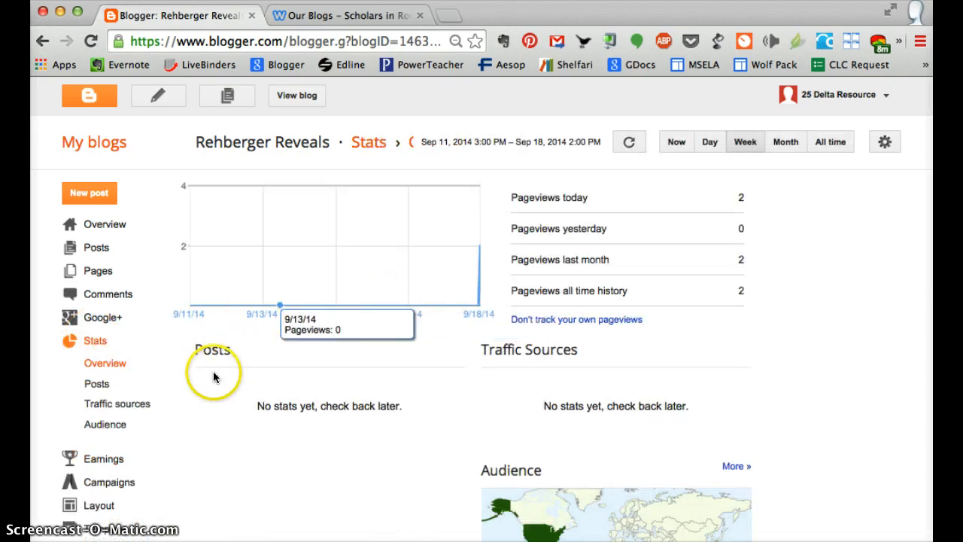
{"action": "left_click", "coordinate": [102, 423]}
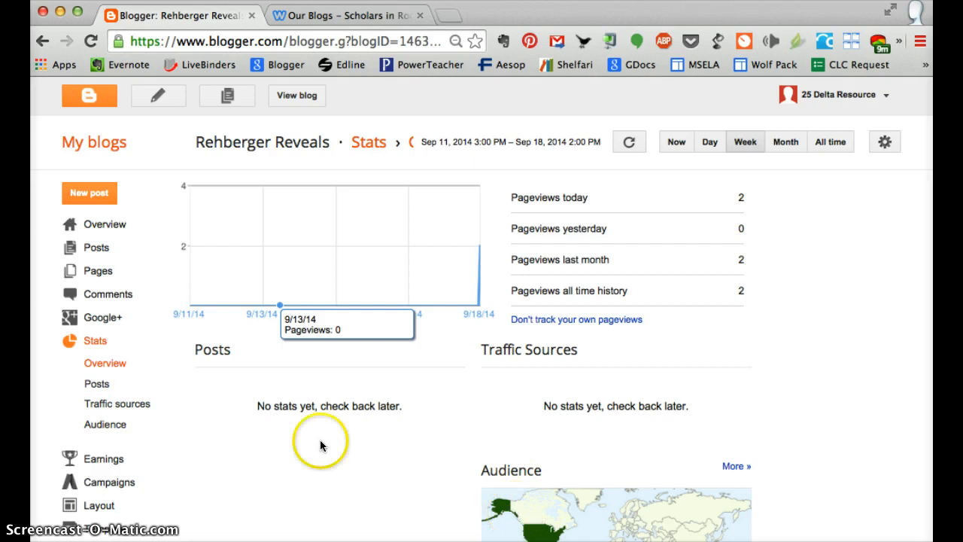
Check the Rehberger Reveals blog's Pages list and sign out of the Blogger account
{"action": "left_click", "coordinate": [98, 271]}
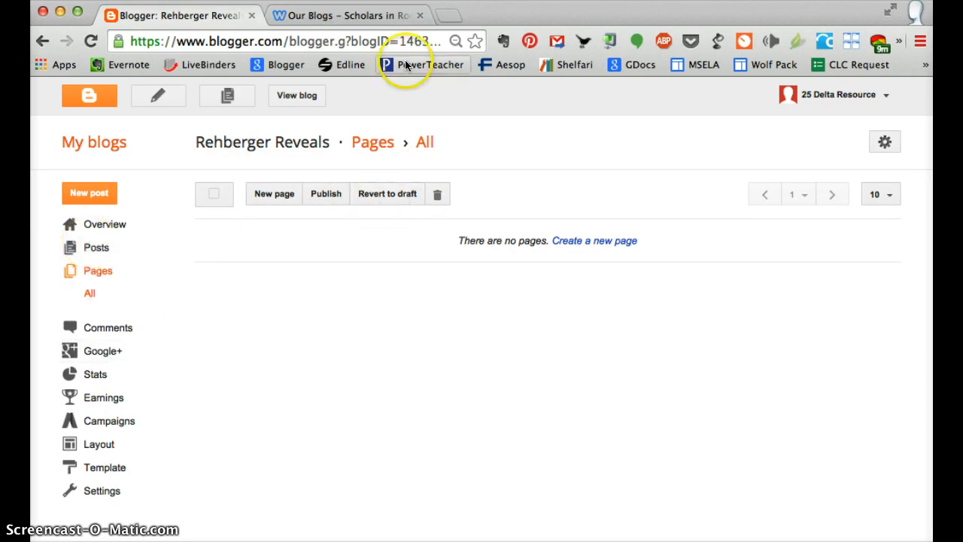
{"action": "left_click", "coordinate": [879, 95]}
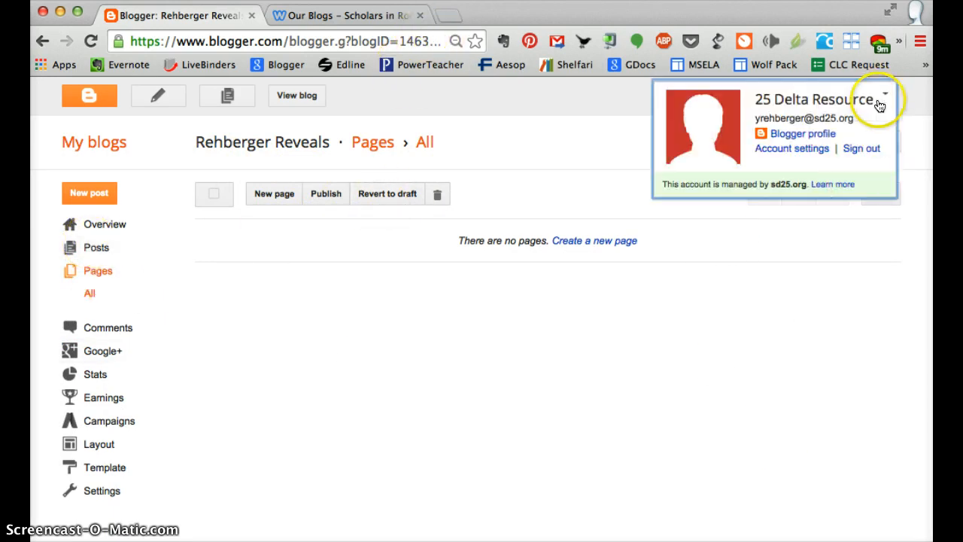
{"action": "left_click", "coordinate": [861, 149]}
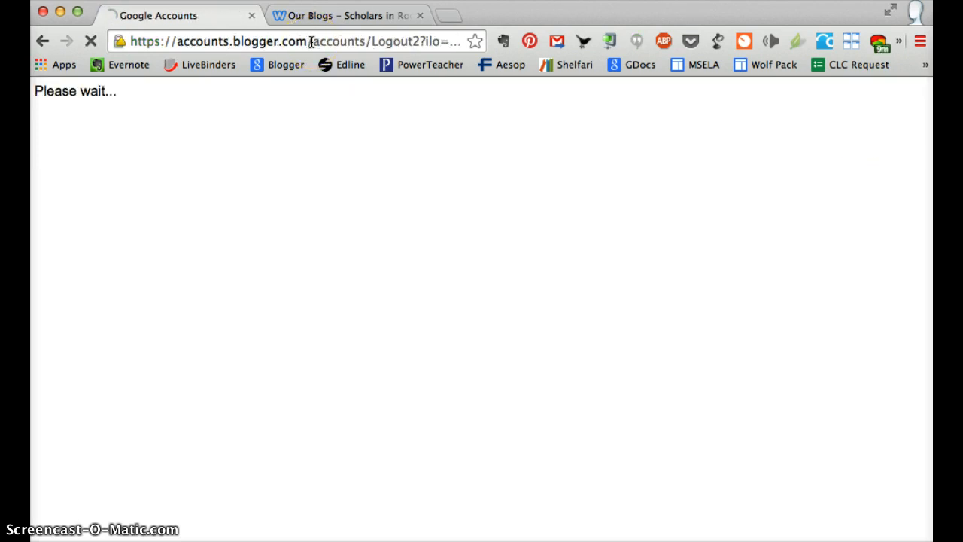
Open the example blog at thepowerofappreciation.blogspot.com
{"action": "left_click", "coordinate": [313, 41]}
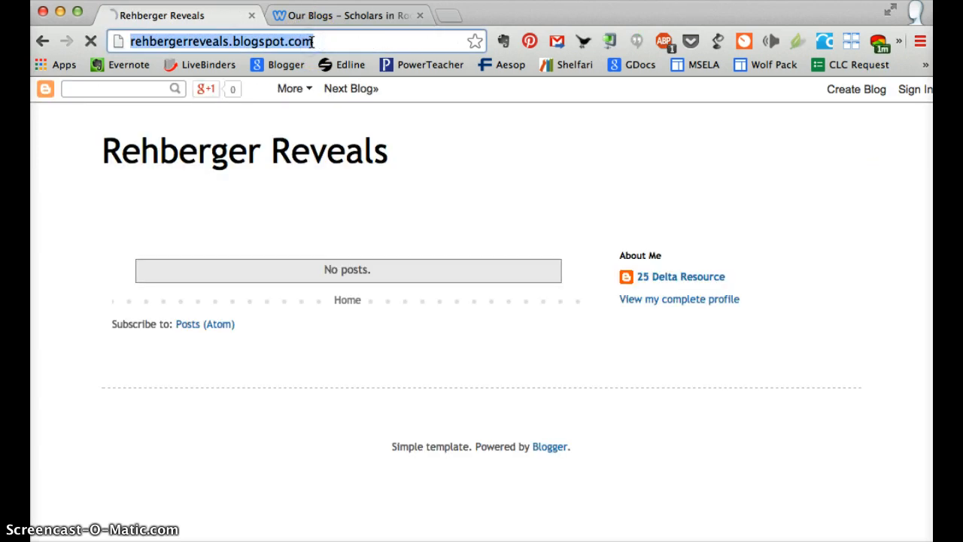
{"action": "type", "text": "t"}
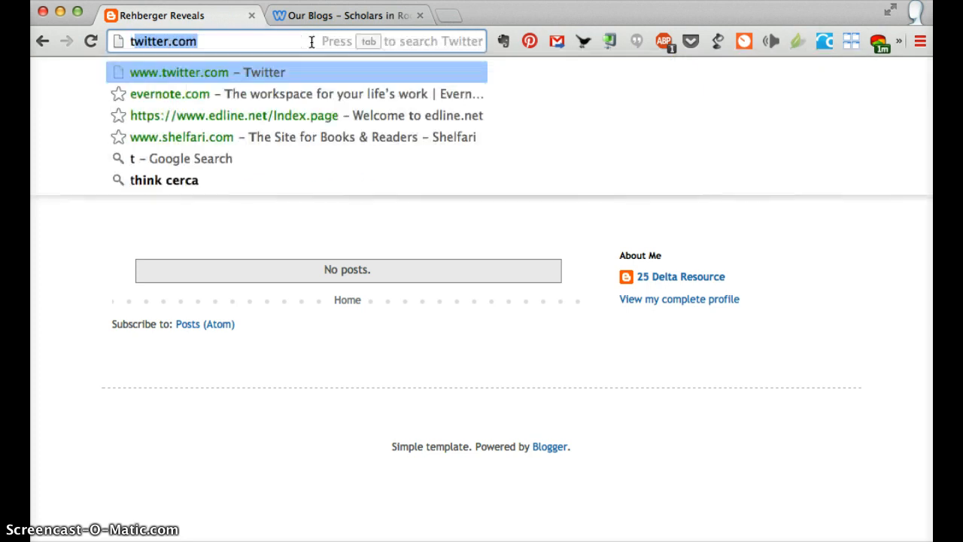
{"action": "key", "text": "BackSpace"}
{"action": "type", "text": "hepo"}
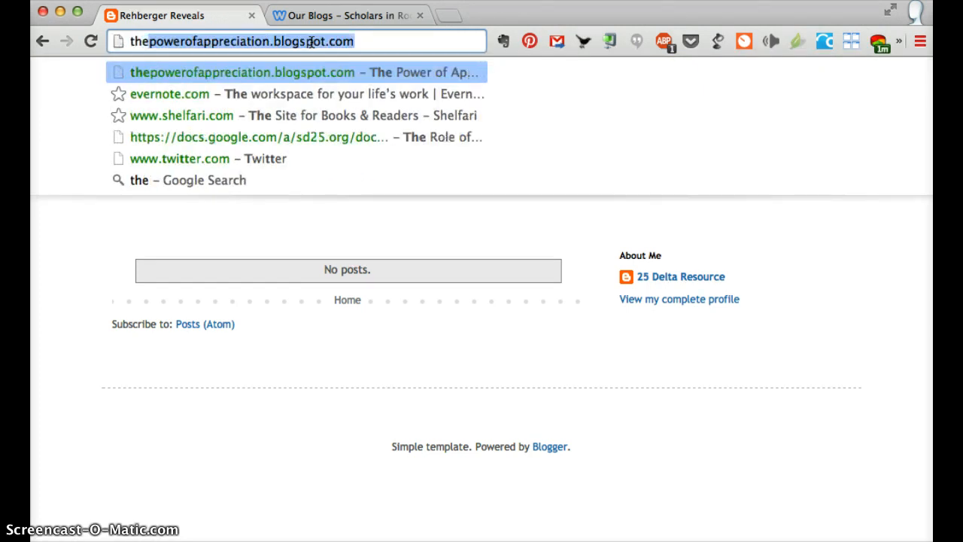
{"action": "left_click", "coordinate": [307, 74]}
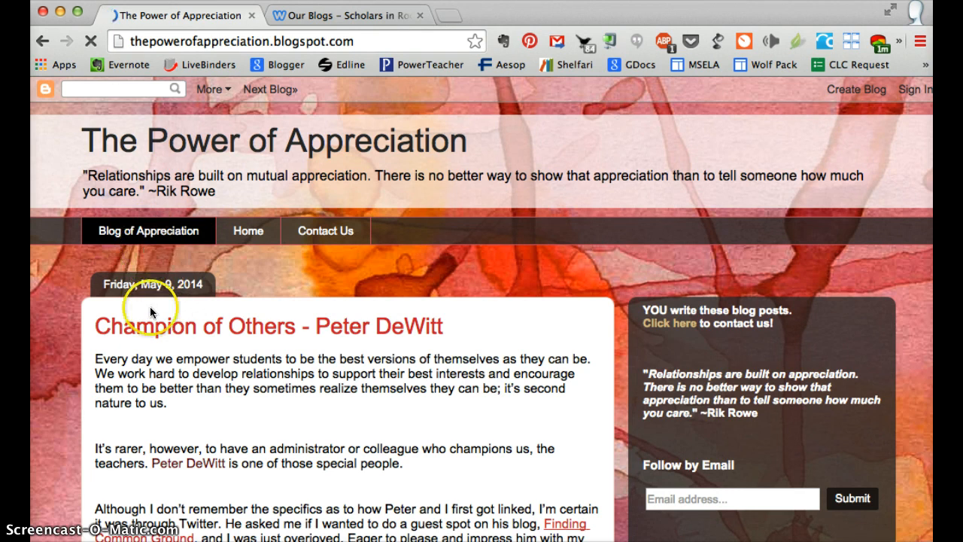
Look through The Power of Appreciation blog's posts and its sidebar of labels and e-mail subscription
{"action": "scroll", "coordinate": [434, 402], "scroll_direction": "down", "scroll_amount": 15}
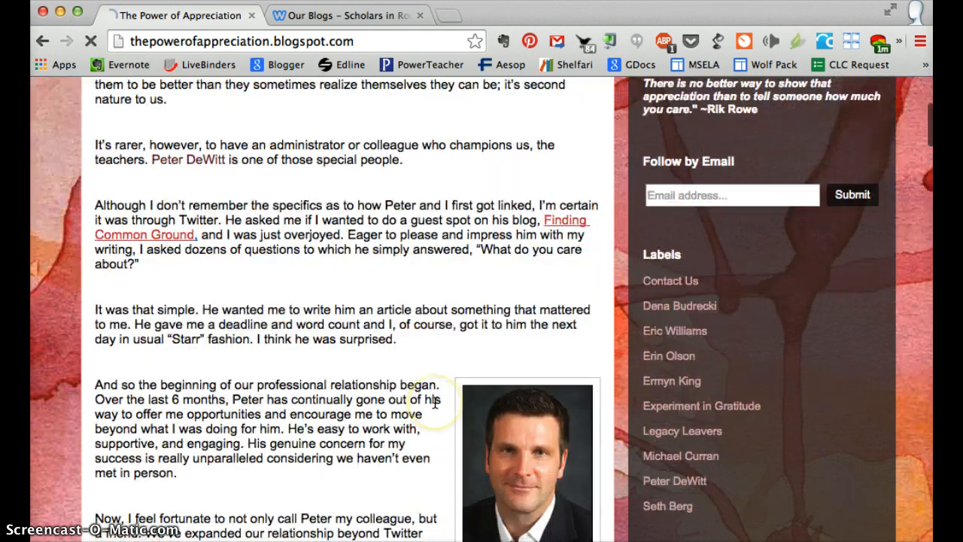
{"action": "scroll", "coordinate": [434, 401], "scroll_direction": "down", "scroll_amount": 15}
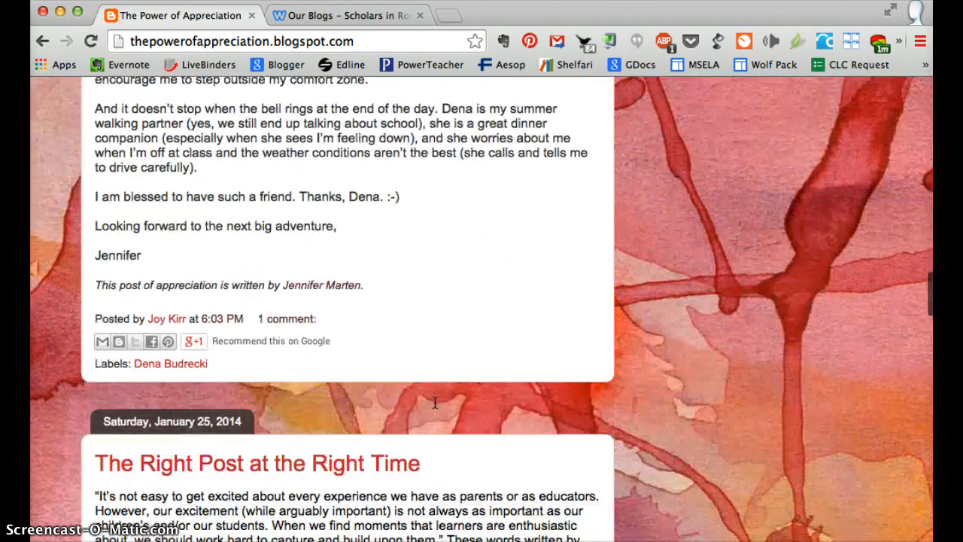
{"action": "scroll", "coordinate": [435, 402], "scroll_direction": "up", "scroll_amount": 9}
{"action": "scroll", "coordinate": [434, 401], "scroll_direction": "up", "scroll_amount": 15}
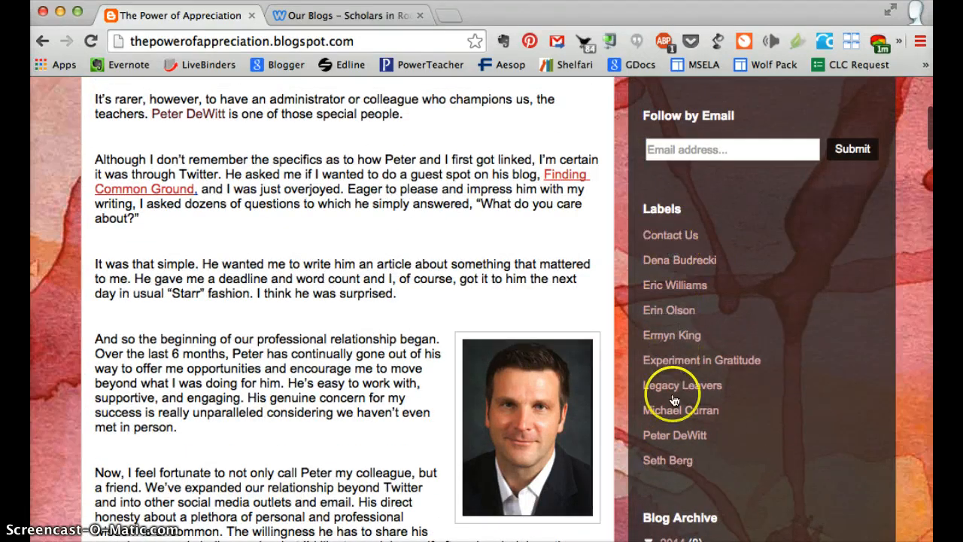
{"action": "scroll", "coordinate": [500, 187], "scroll_direction": "up", "scroll_amount": 3}
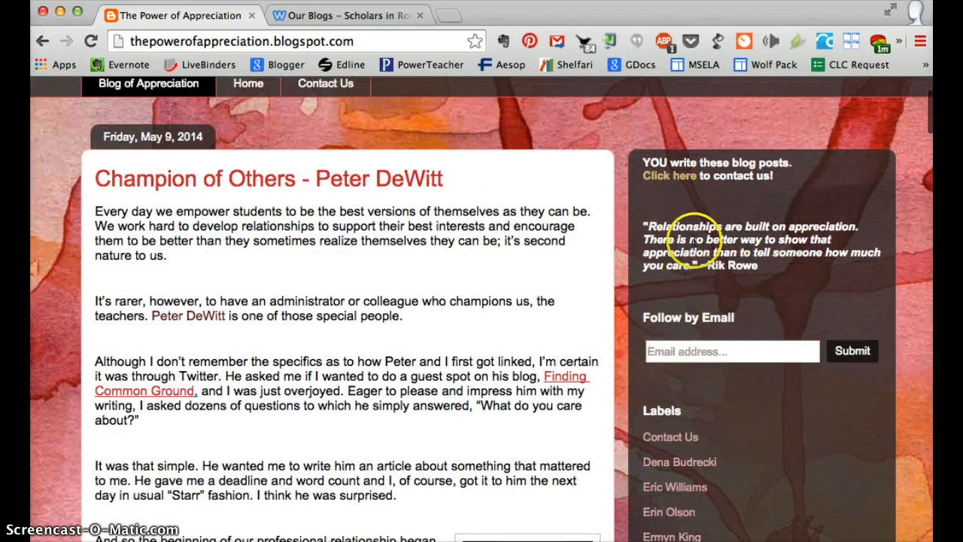
{"action": "scroll", "coordinate": [472, 188], "scroll_direction": "up", "scroll_amount": 2}
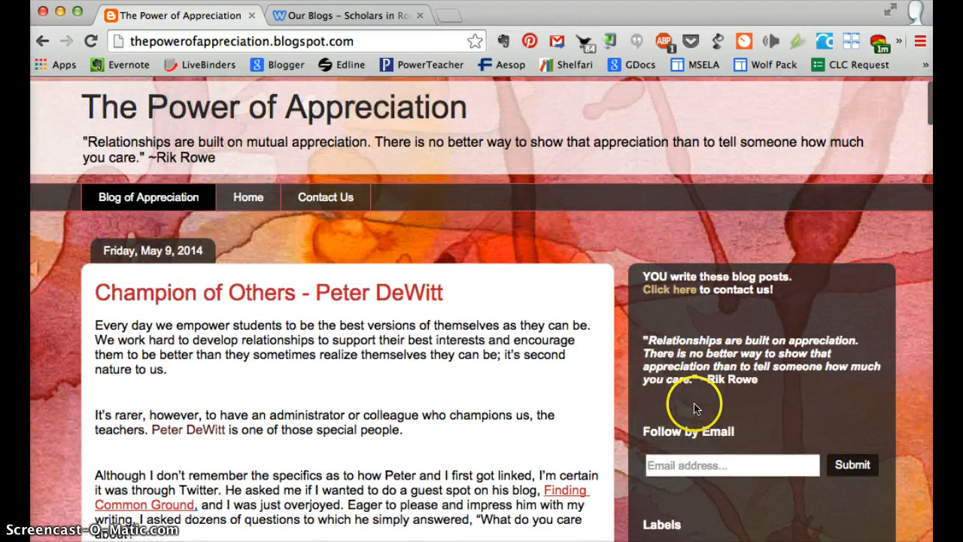
Open the example blog's Home page and examine its introduction, video, contributor list and embedded contact form
{"action": "left_click", "coordinate": [239, 200]}
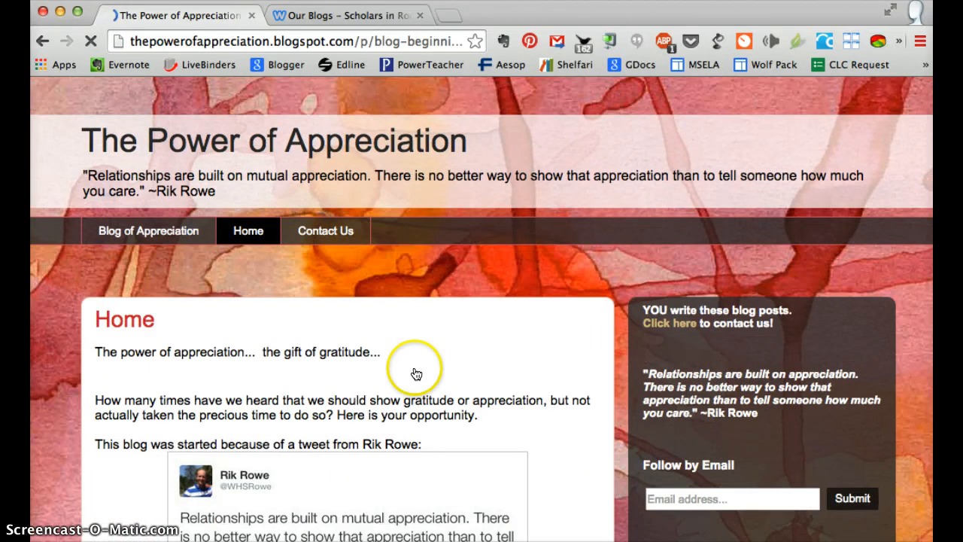
{"action": "scroll", "coordinate": [416, 374], "scroll_direction": "down", "scroll_amount": 3}
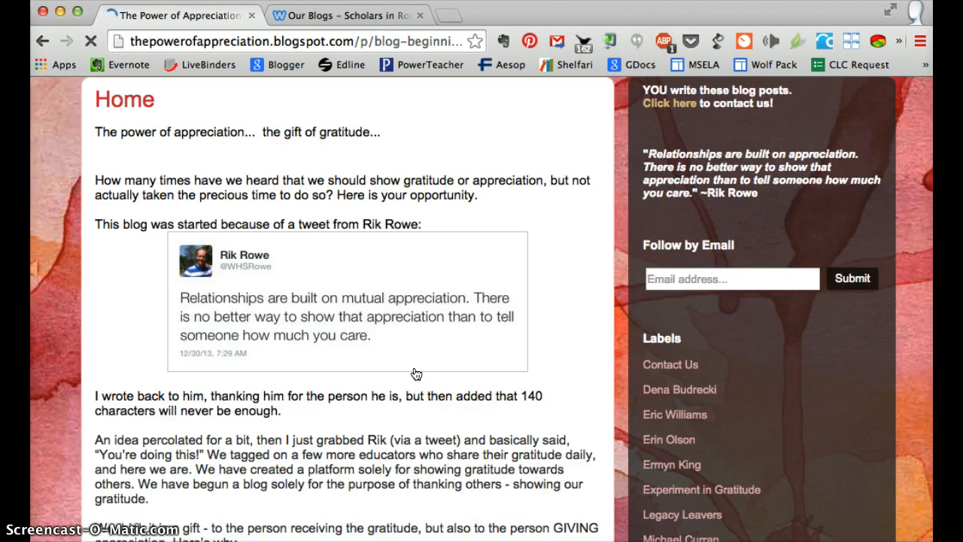
{"action": "scroll", "coordinate": [417, 374], "scroll_direction": "down", "scroll_amount": 8}
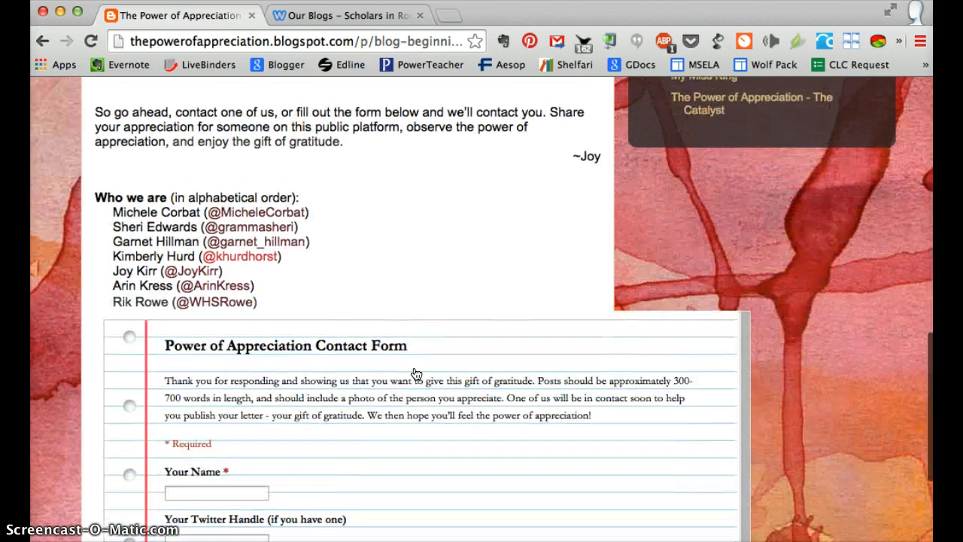
{"action": "scroll", "coordinate": [416, 374], "scroll_direction": "up", "scroll_amount": 6}
{"action": "scroll", "coordinate": [416, 374], "scroll_direction": "up", "scroll_amount": 1}
{"action": "scroll", "coordinate": [416, 374], "scroll_direction": "down", "scroll_amount": 12}
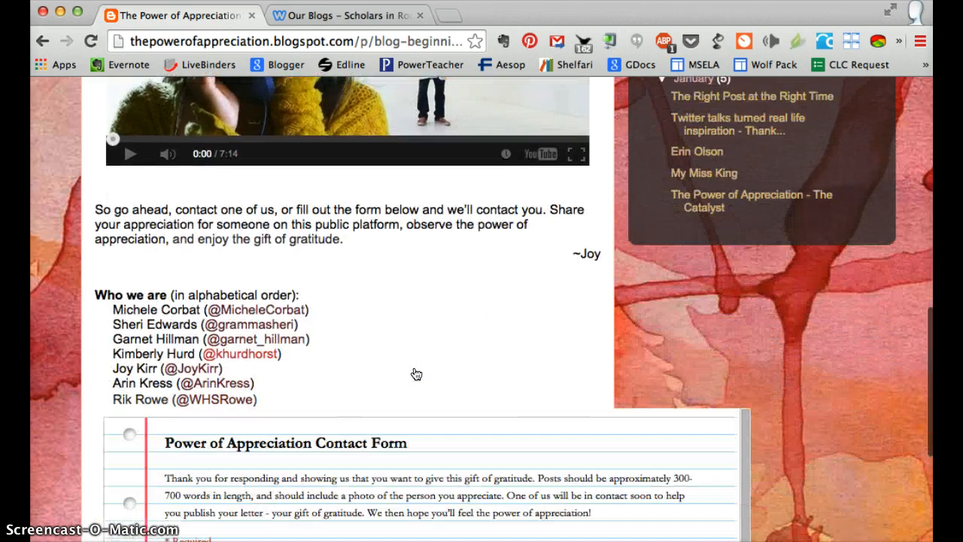
{"action": "scroll", "coordinate": [416, 374], "scroll_direction": "up", "scroll_amount": 12}
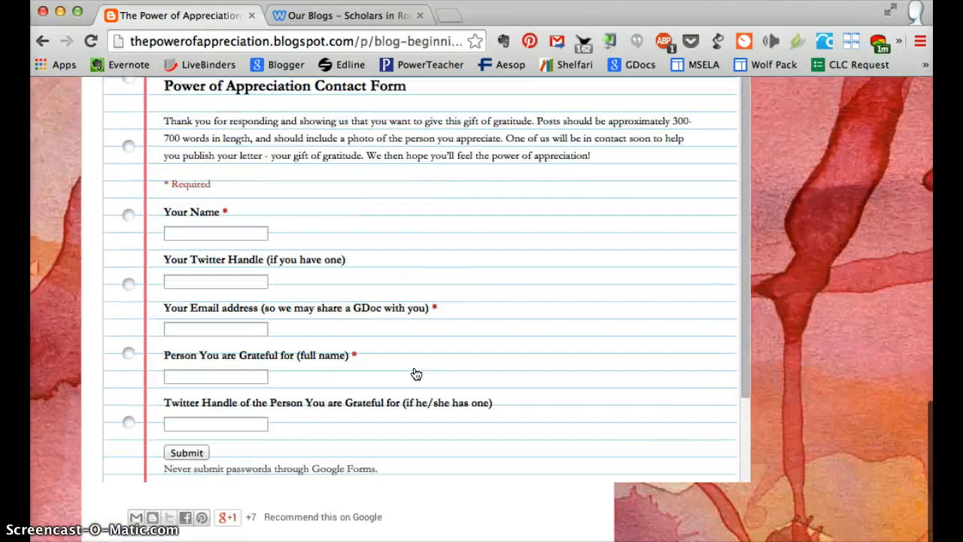
{"action": "scroll", "coordinate": [416, 375], "scroll_direction": "up", "scroll_amount": 10}
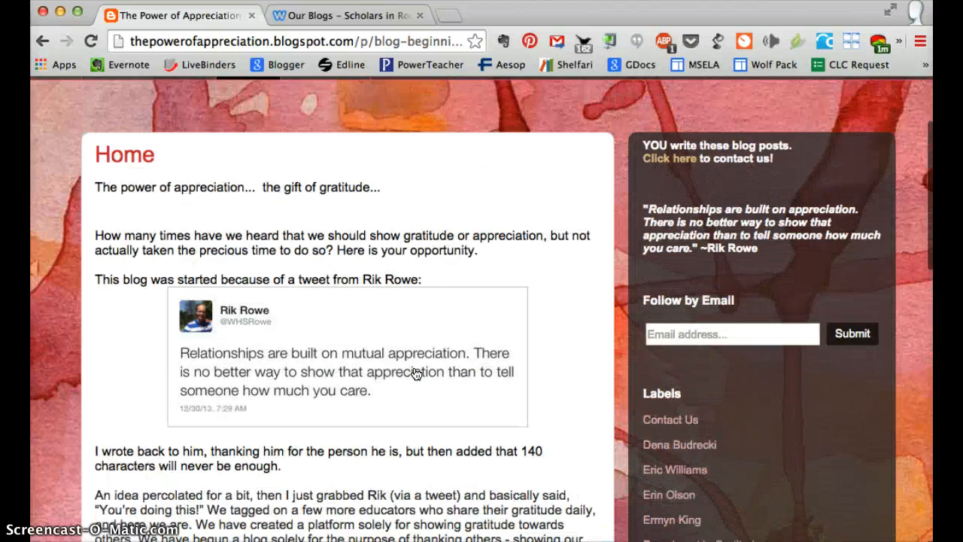
View the example blog's Contact Us page and return to its Blog of Appreciation page
{"action": "left_click", "coordinate": [317, 234]}
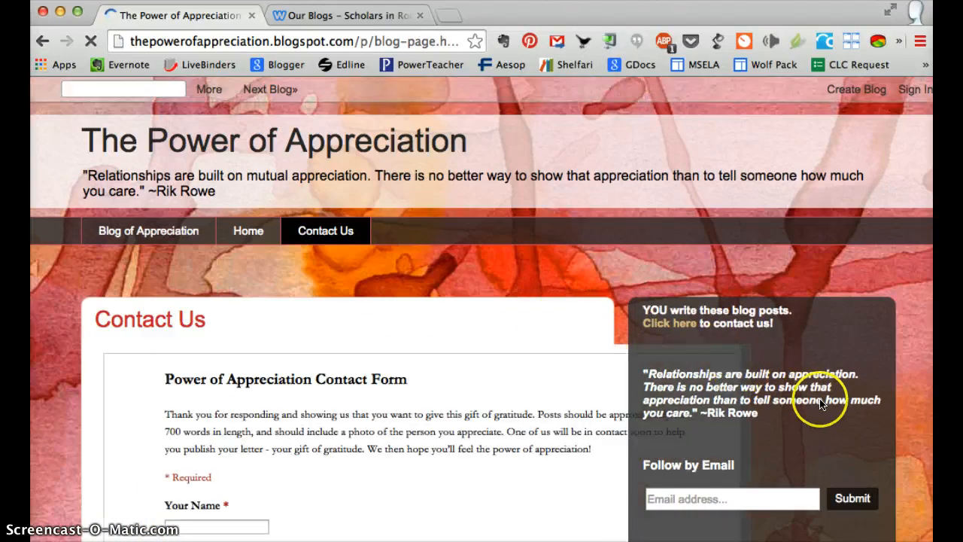
{"action": "scroll", "coordinate": [817, 399], "scroll_direction": "down", "scroll_amount": 5}
{"action": "scroll", "coordinate": [580, 420], "scroll_direction": "up", "scroll_amount": 5}
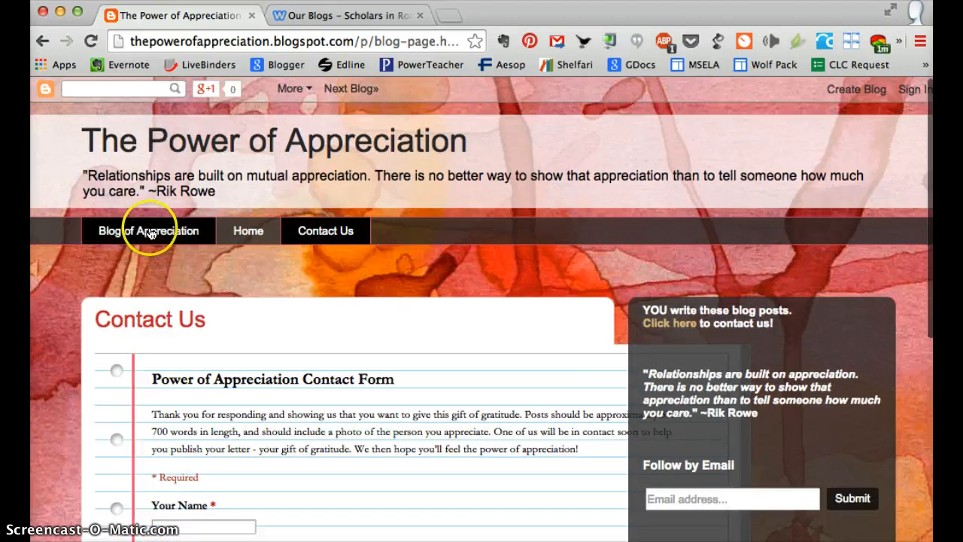
{"action": "left_click", "coordinate": [150, 234]}
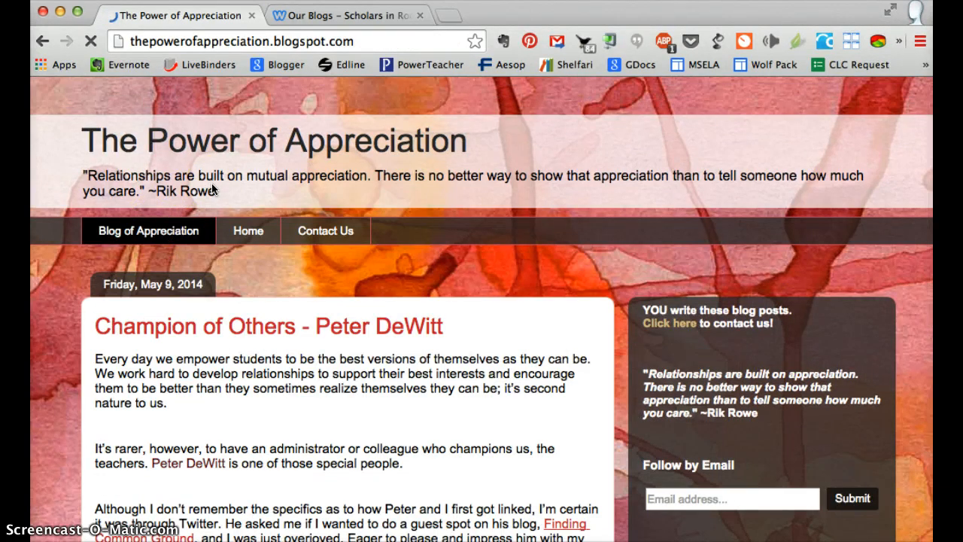
{"action": "left_click", "coordinate": [374, 37]}
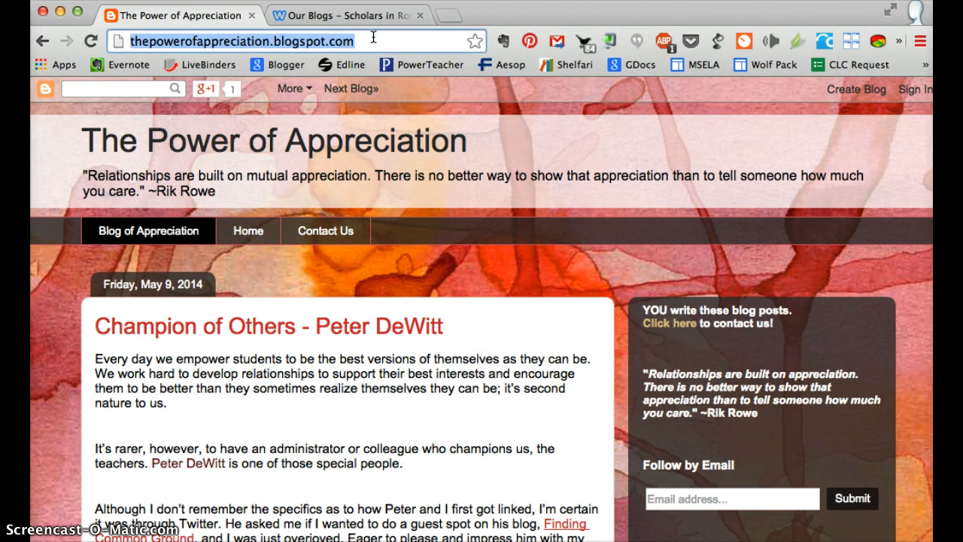